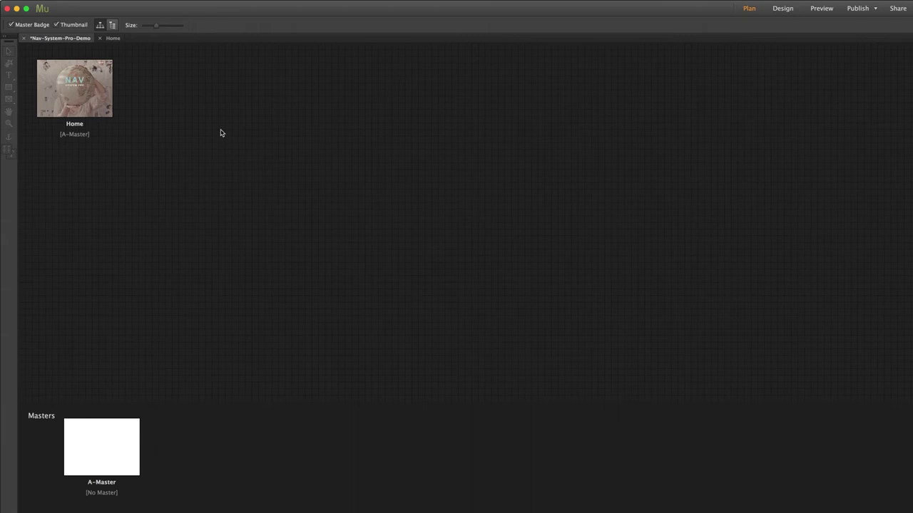
Start a new site with Cmd+N and accept the Fluid Width, 960 max page width settings
key("super+n")
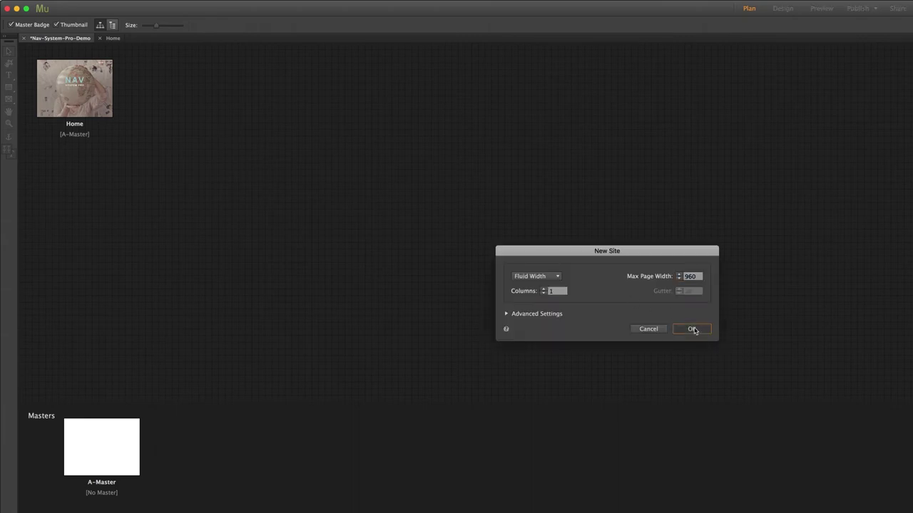
left_click(691, 328)
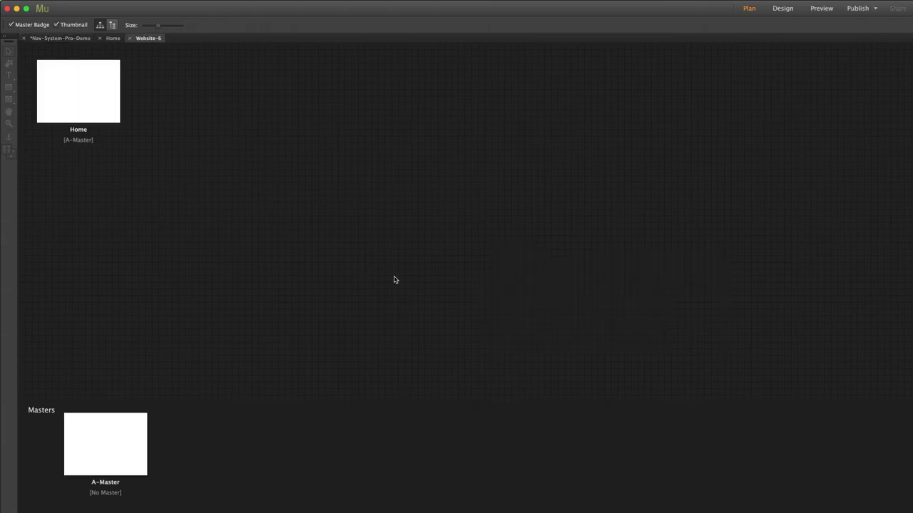
Open the blank Home page and drag the Nav Essentials widget from the Library onto it
double_click(84, 95)
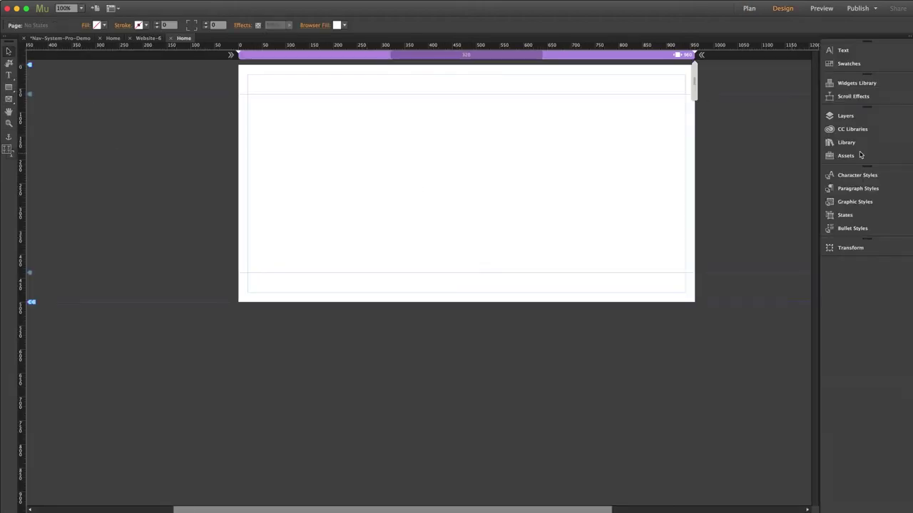
left_click(849, 142)
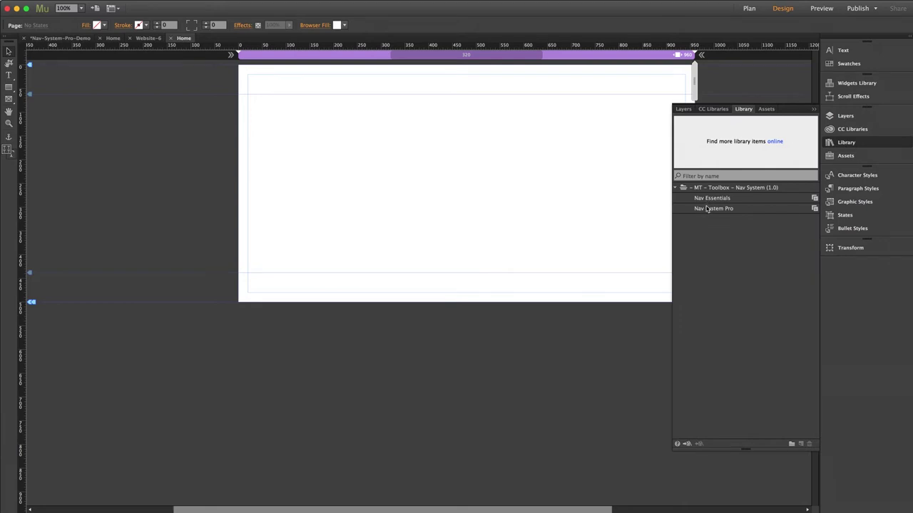
left_click_drag(708, 201, 250, 109)
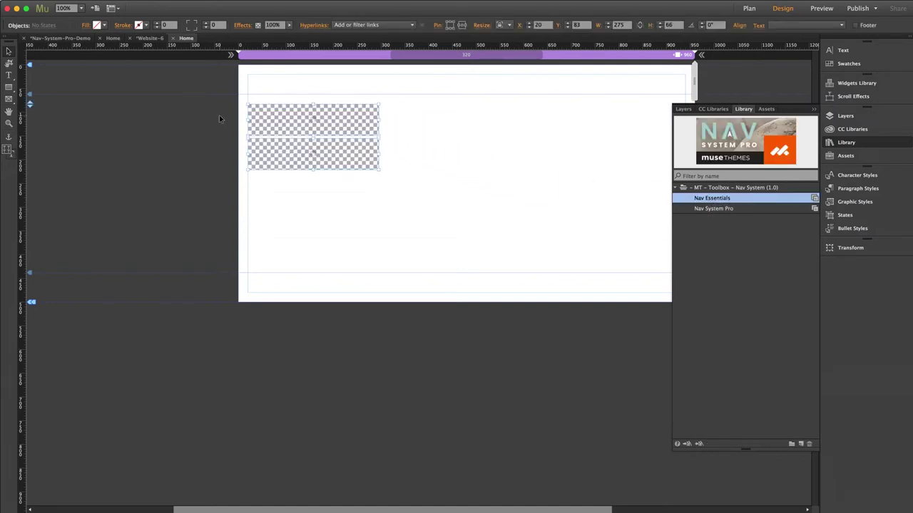
left_click(845, 142)
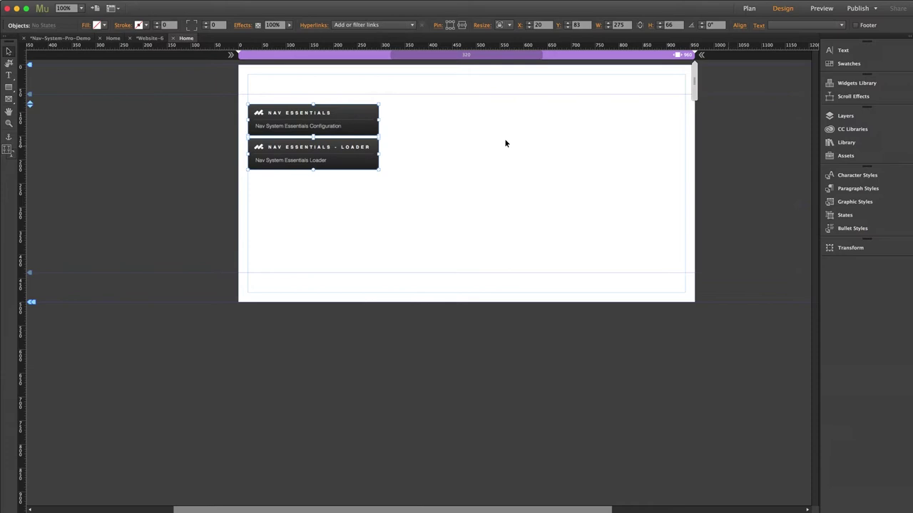
left_click(430, 135)
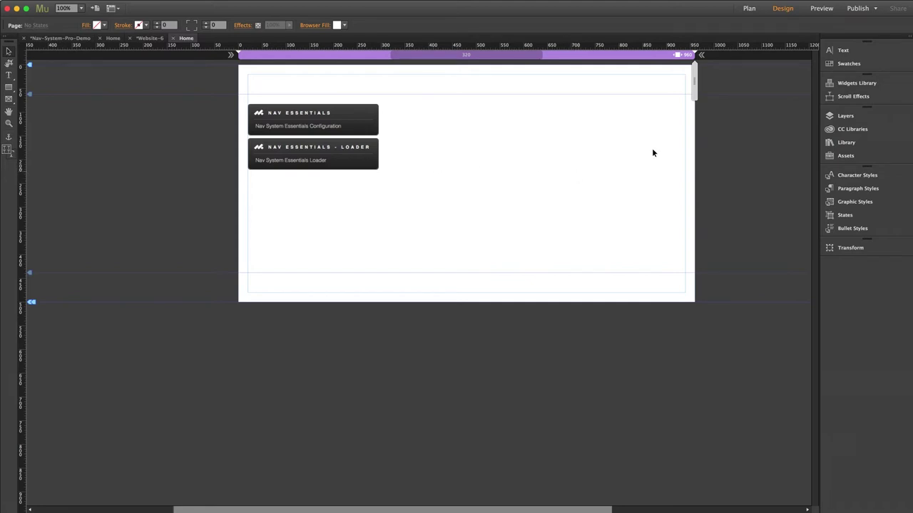
Add a State Button and clear all its styling and Lorem Ipsum widget contents
left_click(856, 83)
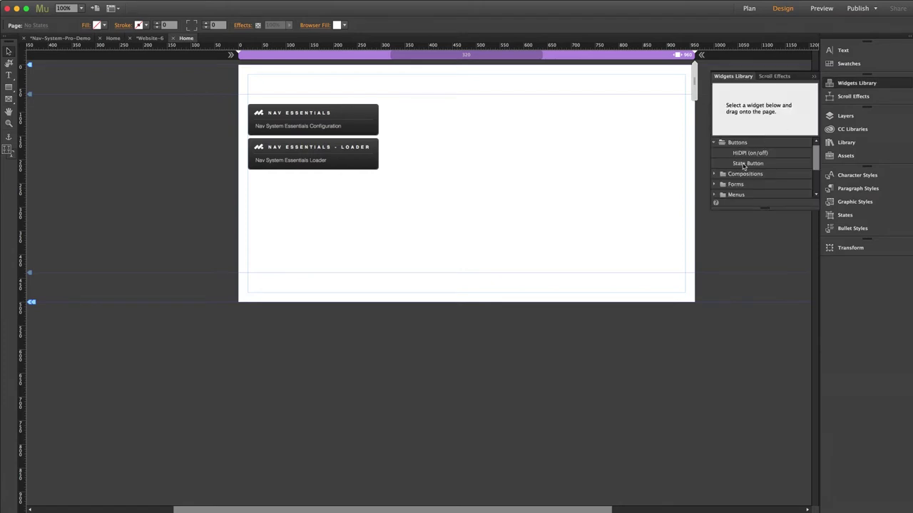
left_click_drag(744, 165, 481, 135)
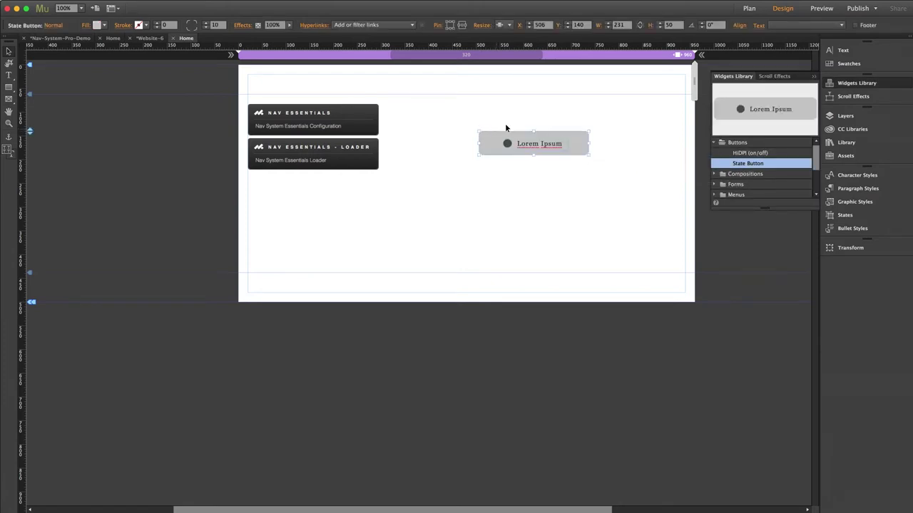
right_click(502, 141)
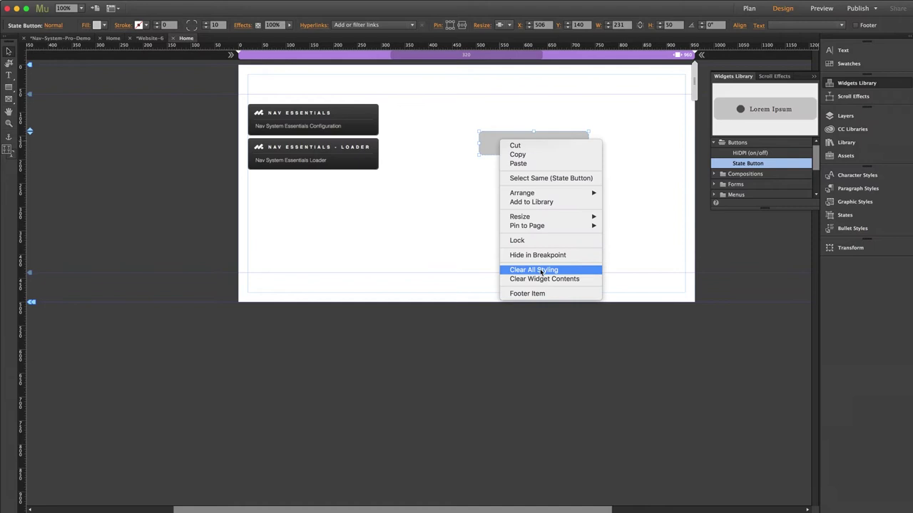
left_click(540, 270)
right_click(495, 148)
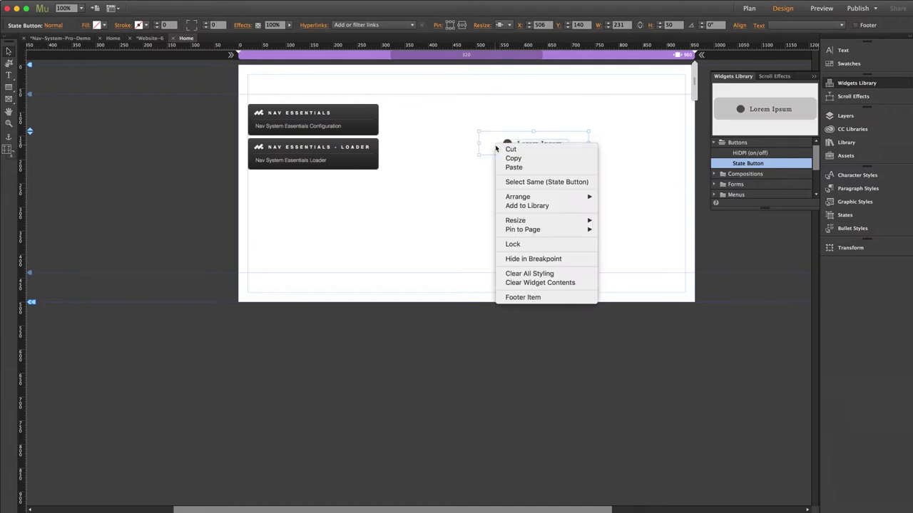
left_click(539, 282)
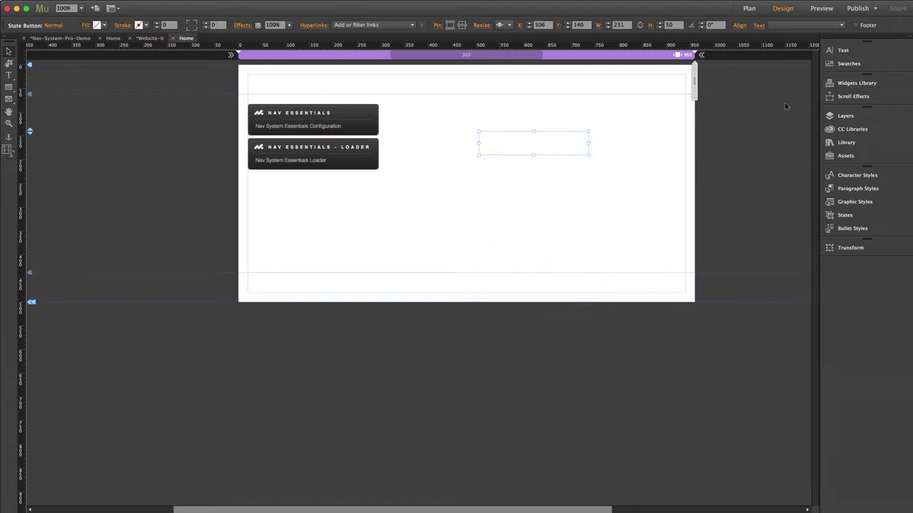
left_click_drag(528, 140, 546, 124)
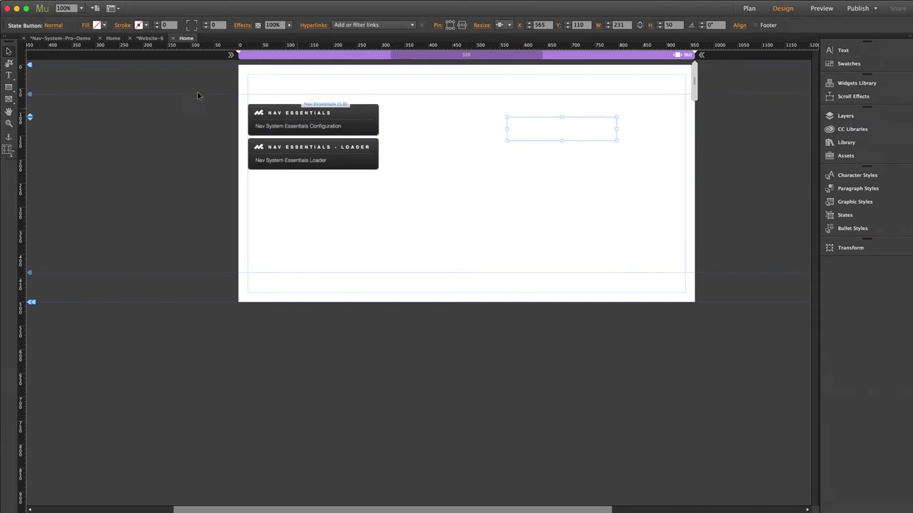
Fill the empty button dark navy and reposition it slightly left and down
left_click(104, 25)
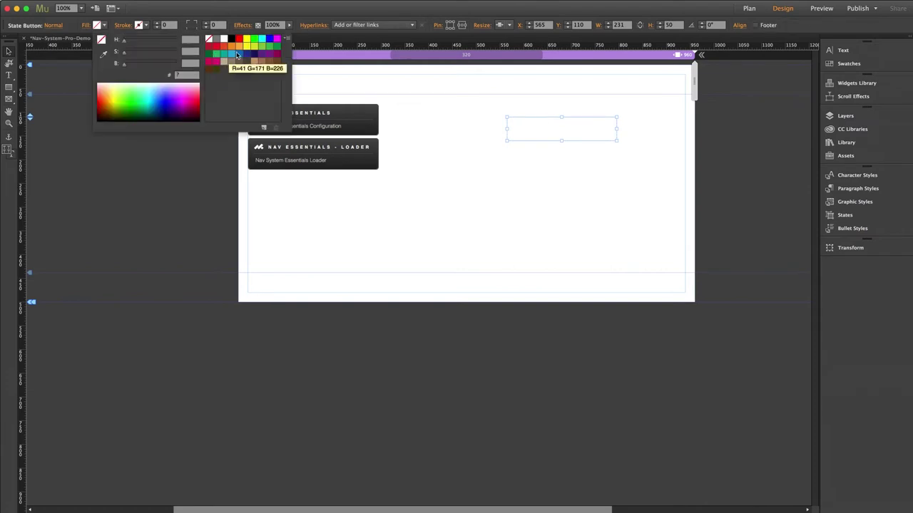
left_click(253, 54)
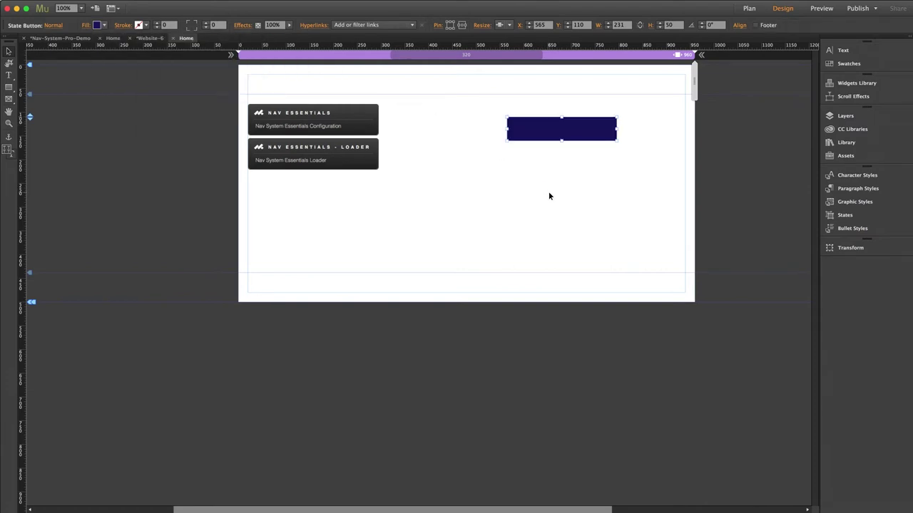
left_click(601, 189)
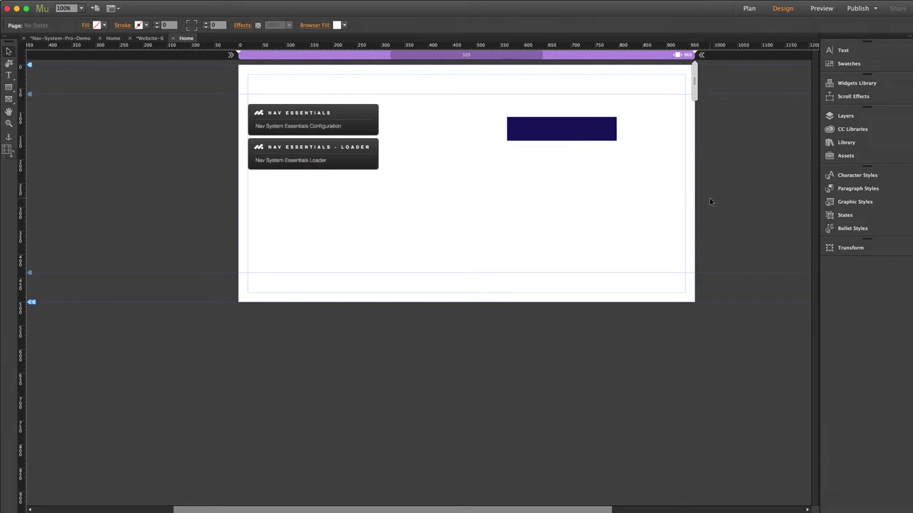
left_click(556, 133)
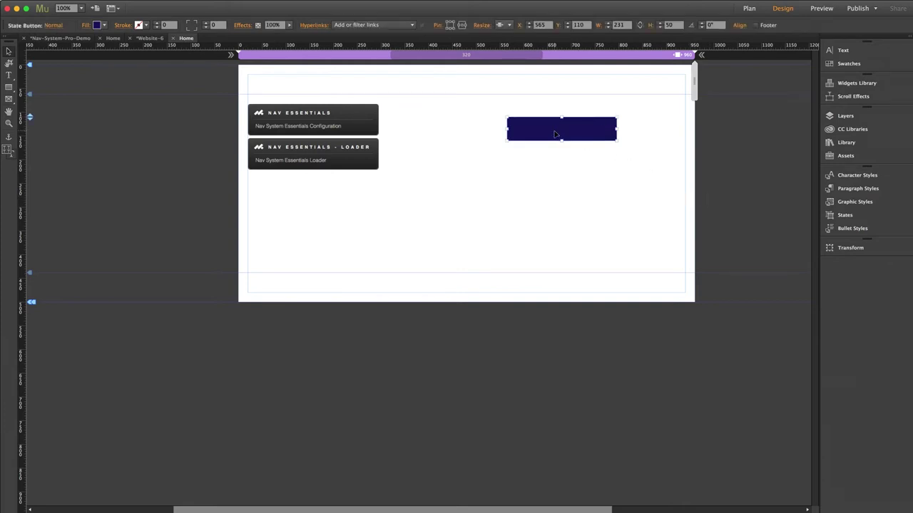
left_click_drag(555, 134, 509, 143)
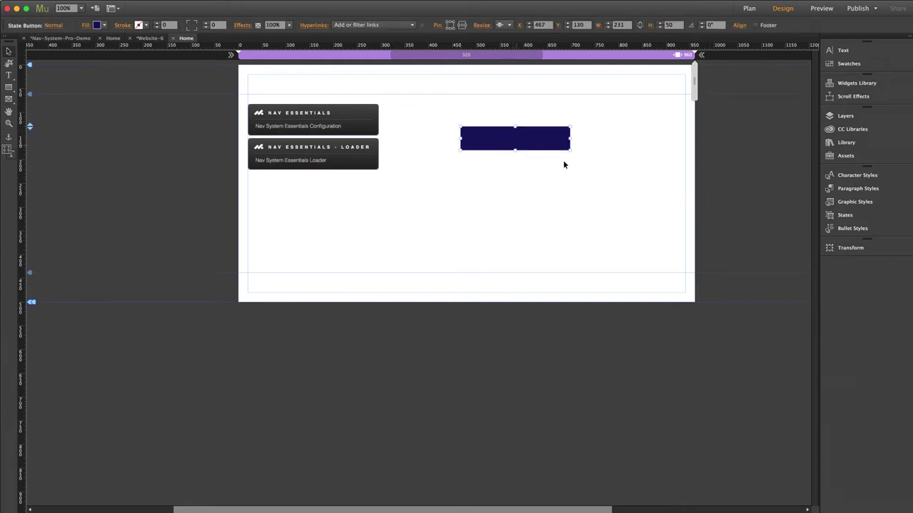
Save the button's look as a new graphic style named 'open'
left_click(870, 204)
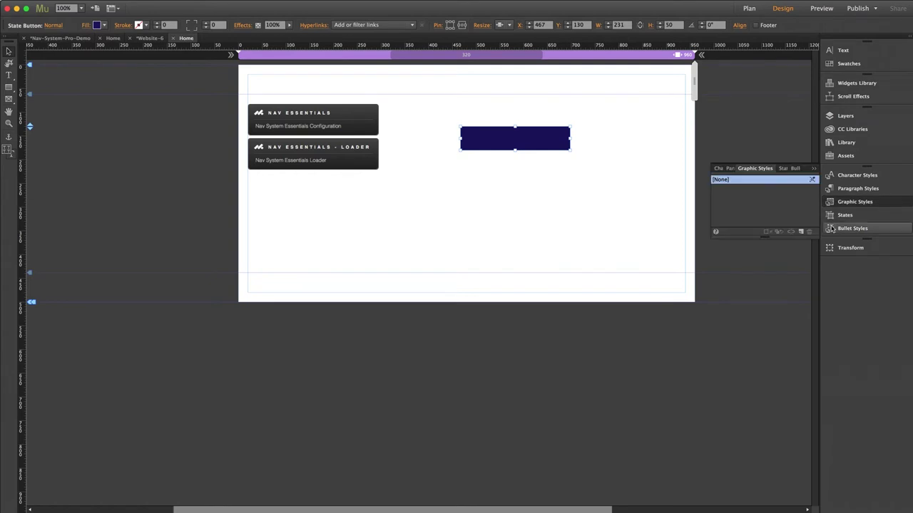
left_click(800, 232)
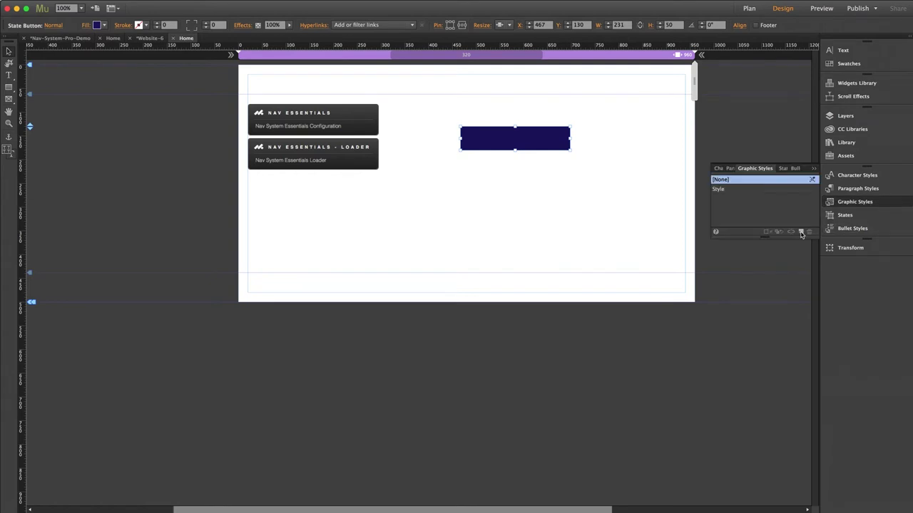
double_click(720, 190)
type("open")
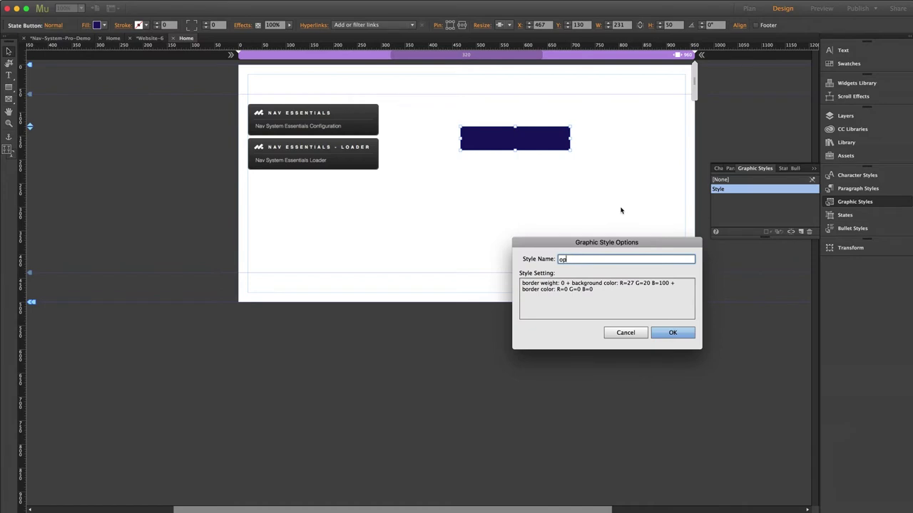
left_click(673, 333)
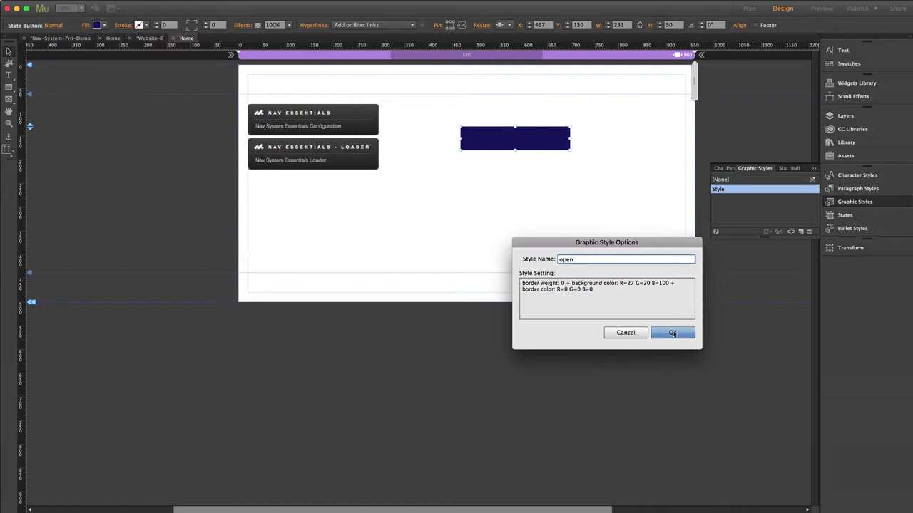
Drag the navy button to the page's top-right corner and deselect it
left_click(849, 203)
left_click_drag(542, 139, 652, 91)
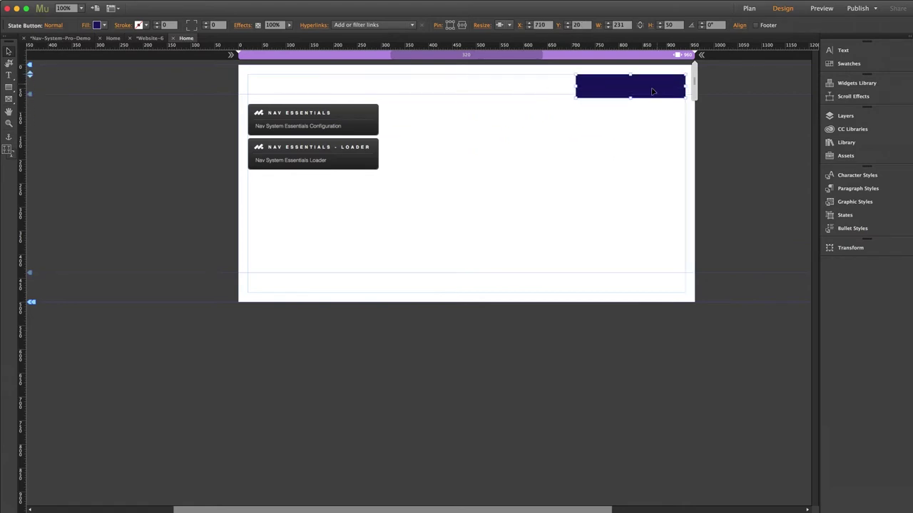
left_click(599, 150)
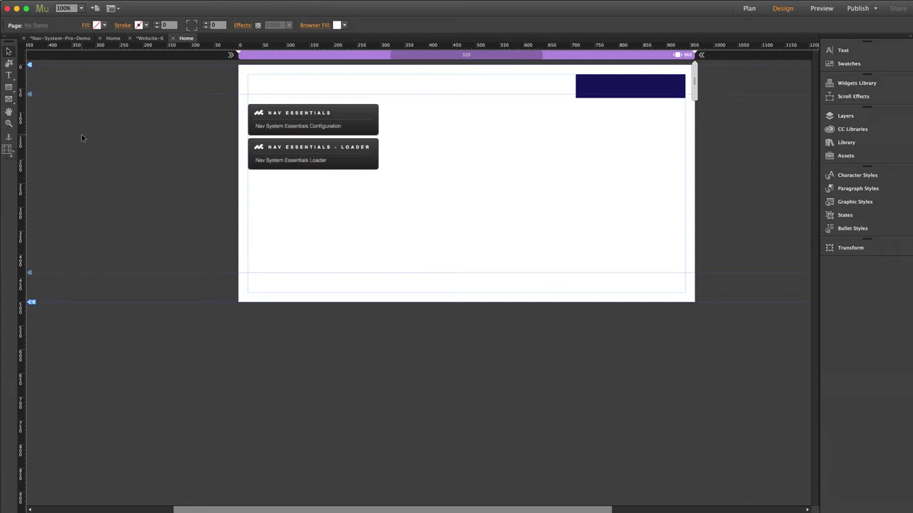
Set the Nav Essentials widget's Overlay Transition Type to Zoom
left_click(346, 119)
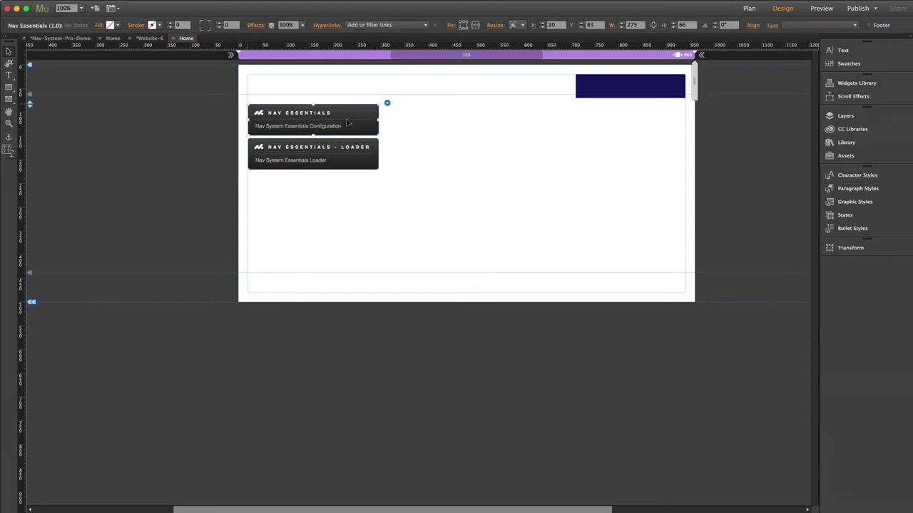
left_click(386, 104)
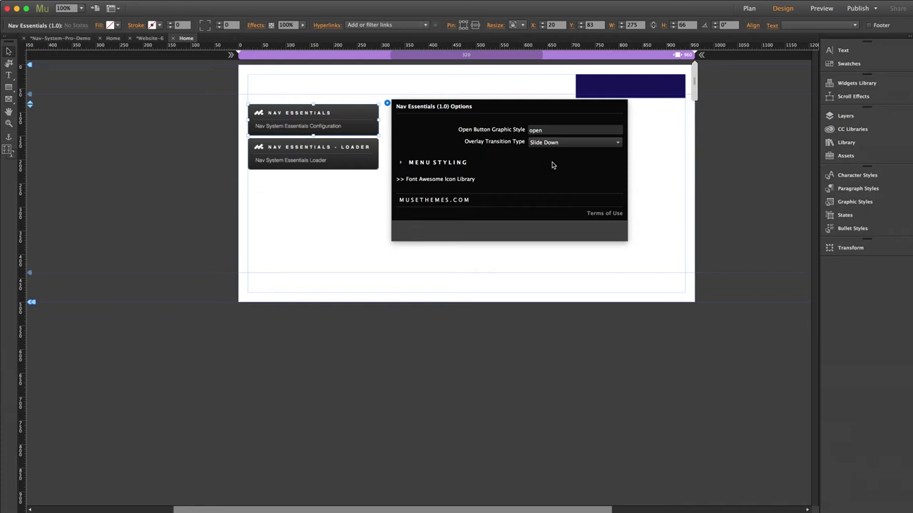
left_click(555, 143)
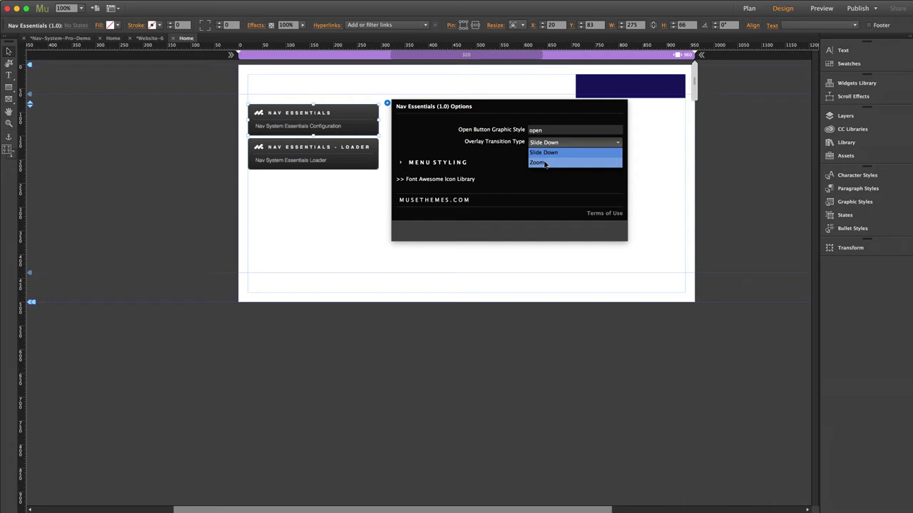
left_click(549, 163)
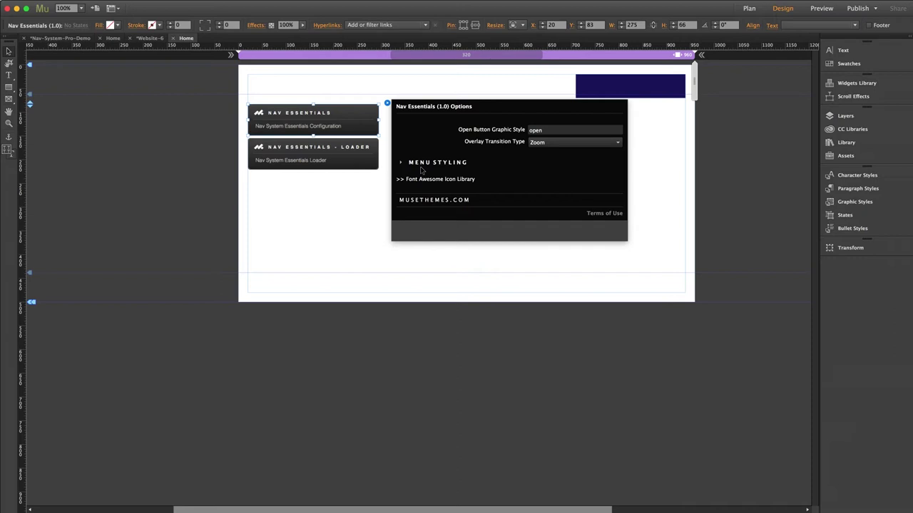
left_click(361, 186)
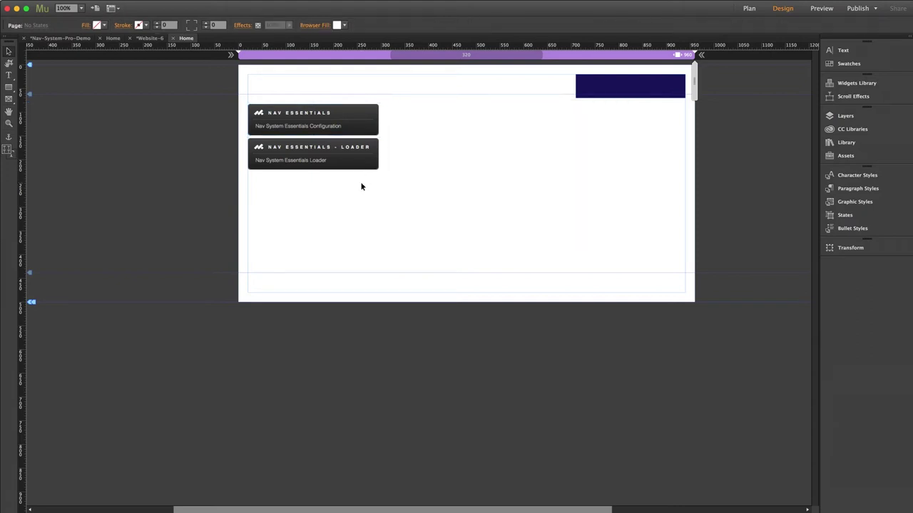
In the Loader options, tick Enable Item and Enable Item Icon for items 1, 2 and 3
left_click(365, 167)
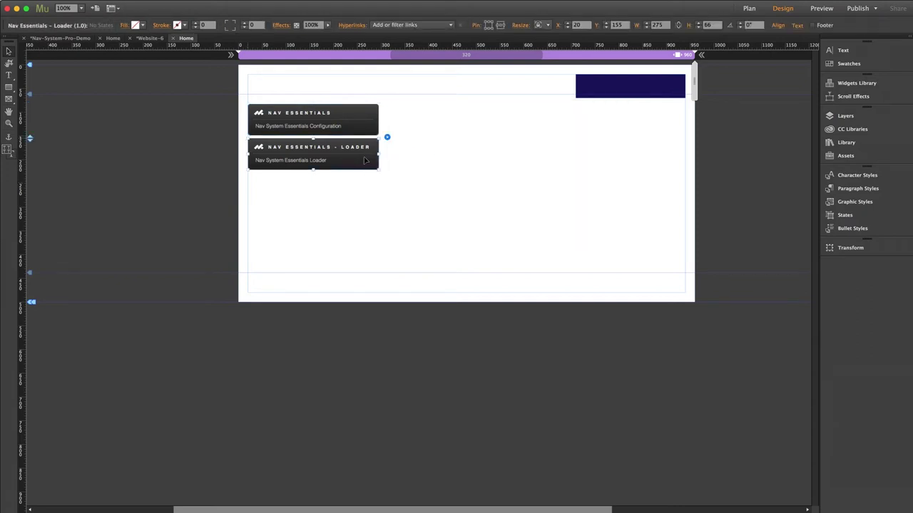
left_click(387, 137)
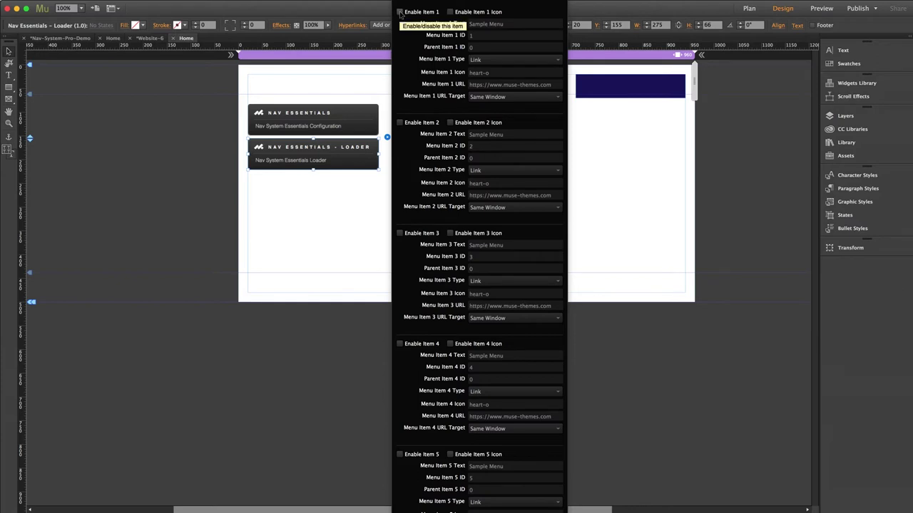
left_click(400, 12)
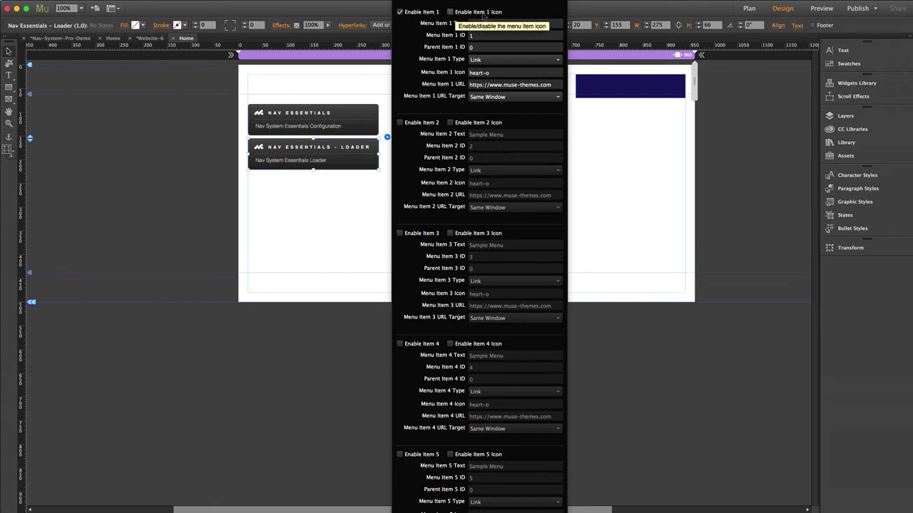
left_click(451, 13)
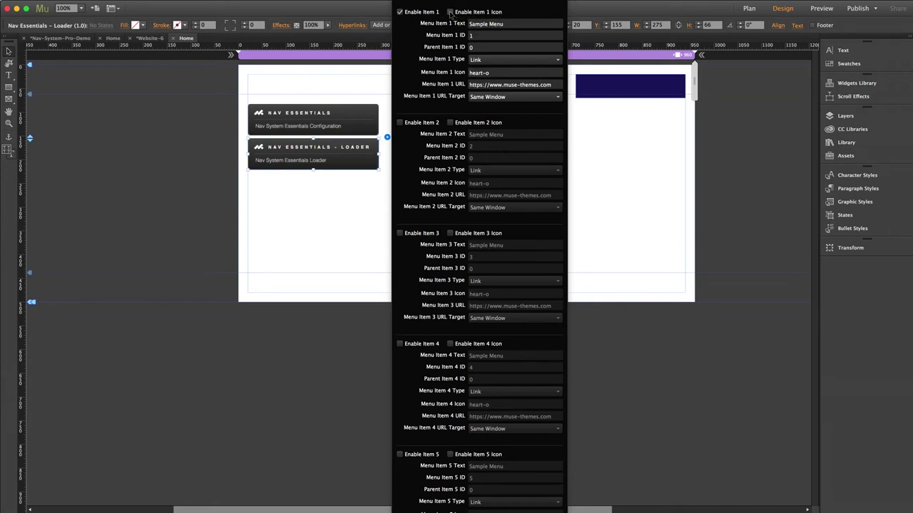
left_click(401, 122)
left_click(450, 123)
left_click(400, 233)
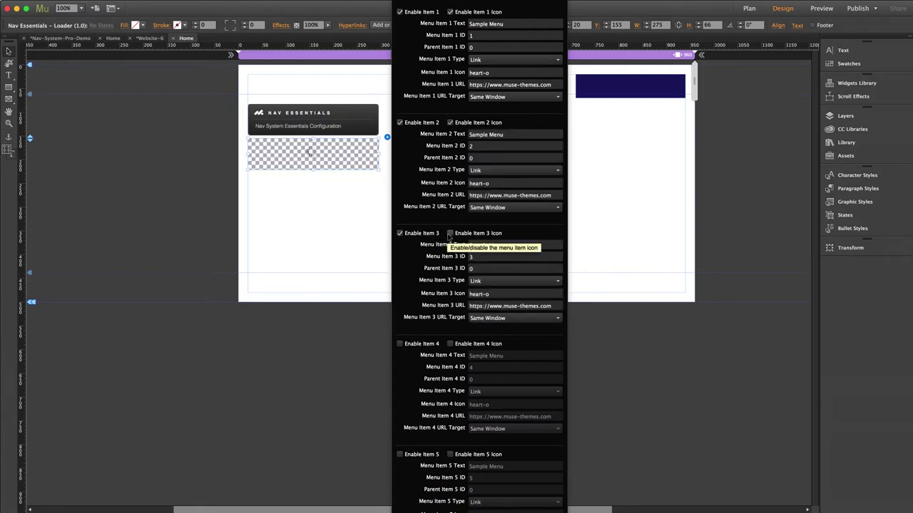
left_click(450, 234)
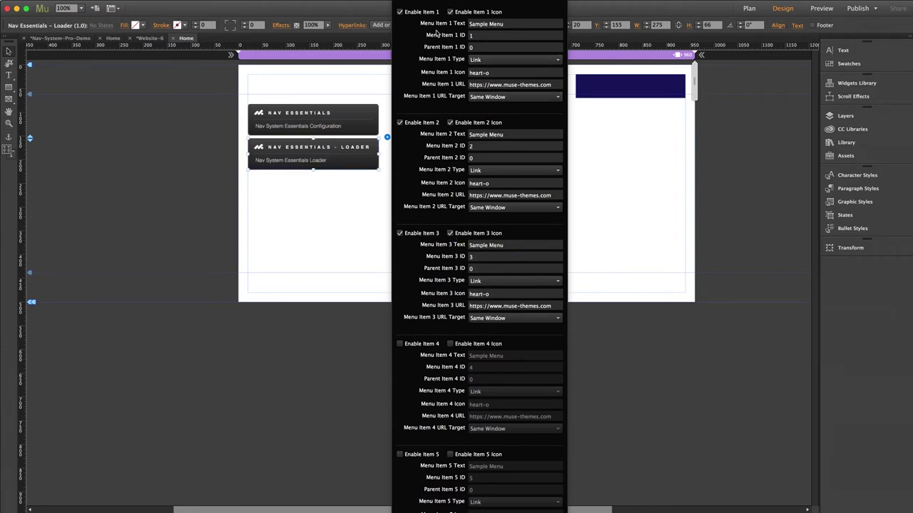
Label menu items 1, 2 and 3 as Home, Portfolio and Contact
triple_click(499, 23)
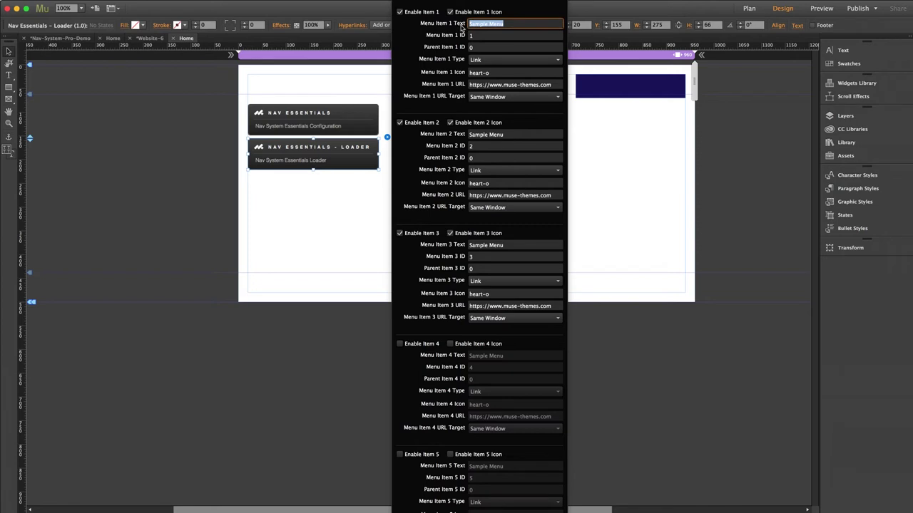
type("Home")
triple_click(508, 135)
type("Portfolio")
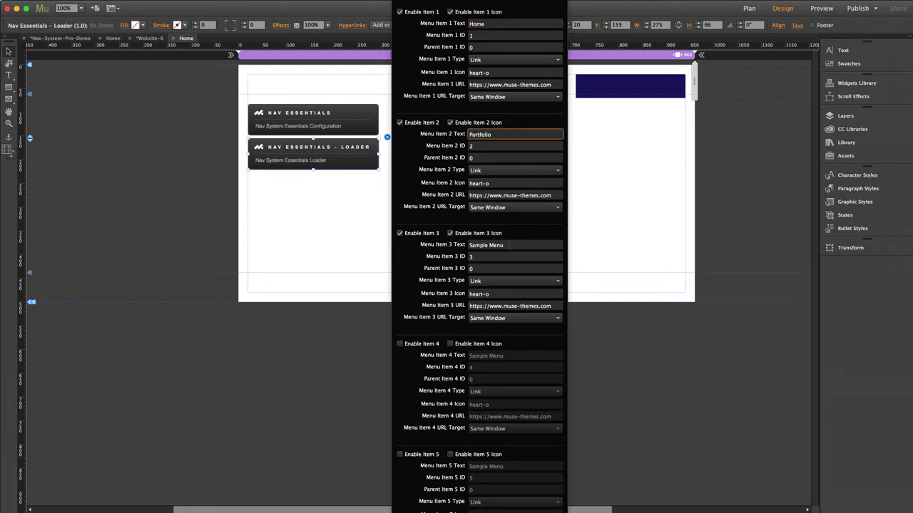
triple_click(502, 245)
type("Contact")
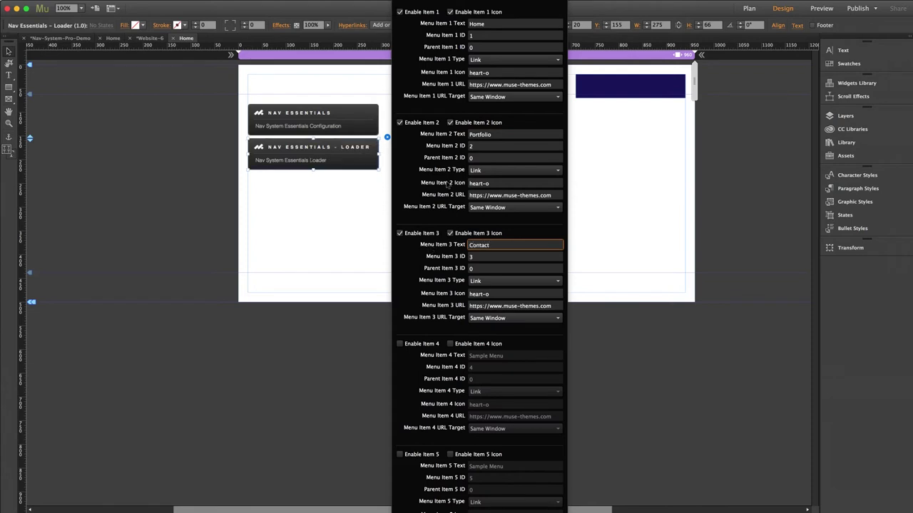
left_click(471, 36)
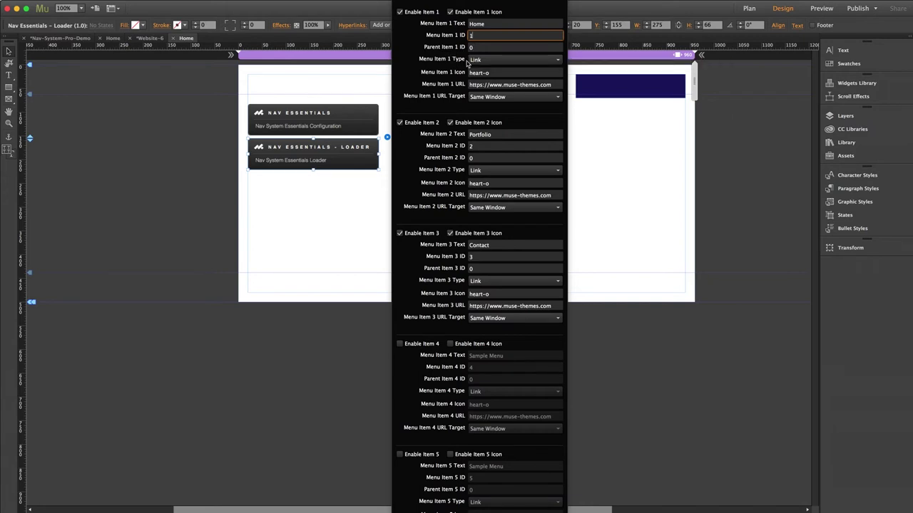
Keep the Home item's type as Link and review its URL and icon name fields
left_click(491, 63)
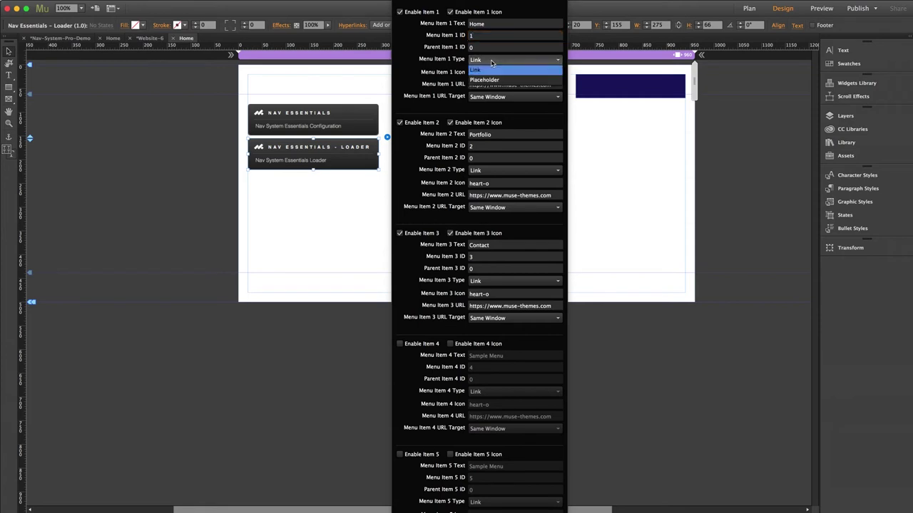
left_click(453, 68)
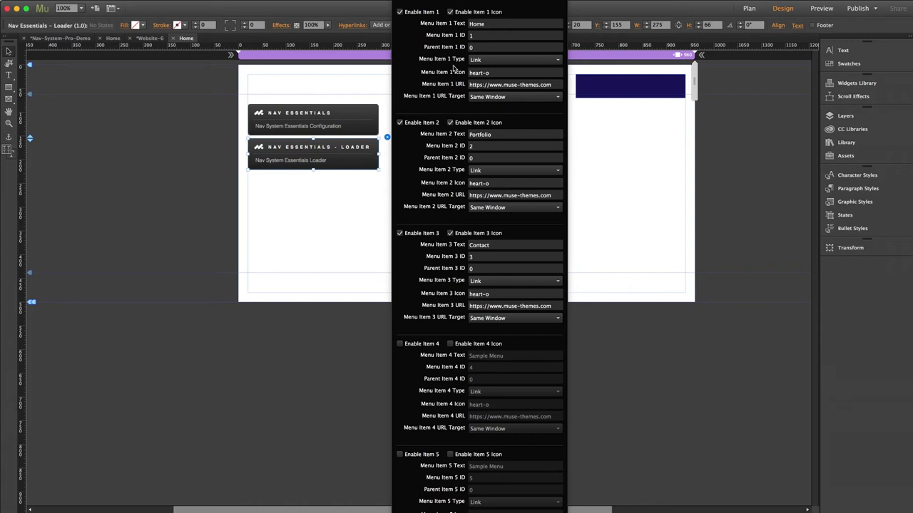
left_click(473, 84)
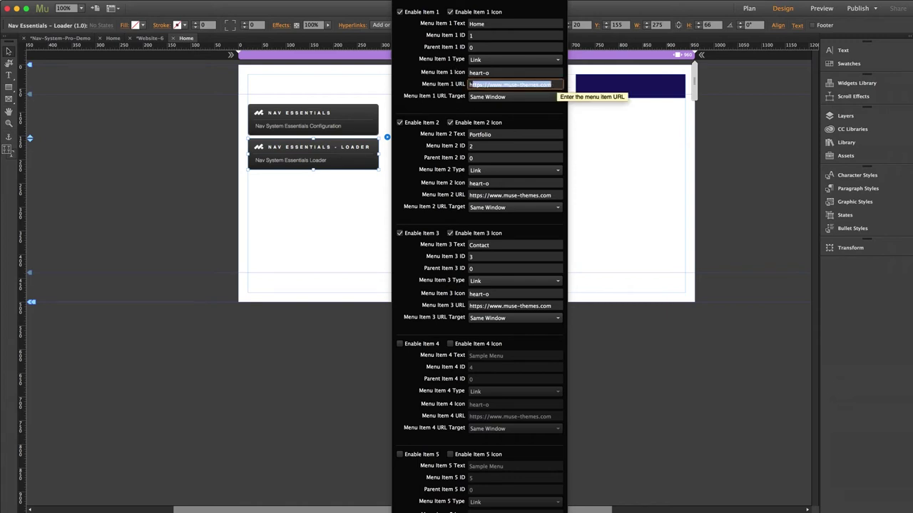
left_click(473, 72)
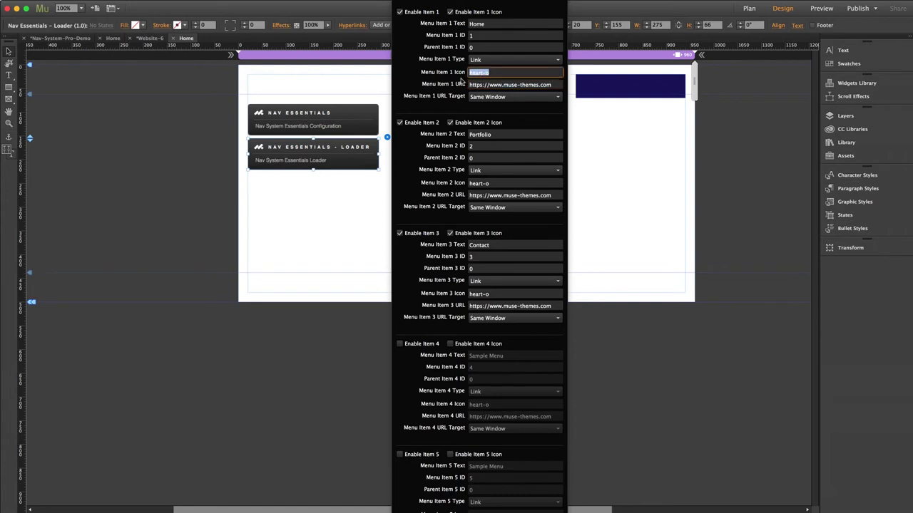
left_click(514, 73)
From the Nav Essentials configuration options, follow the Font Awesome Icon Library link
left_click(344, 120)
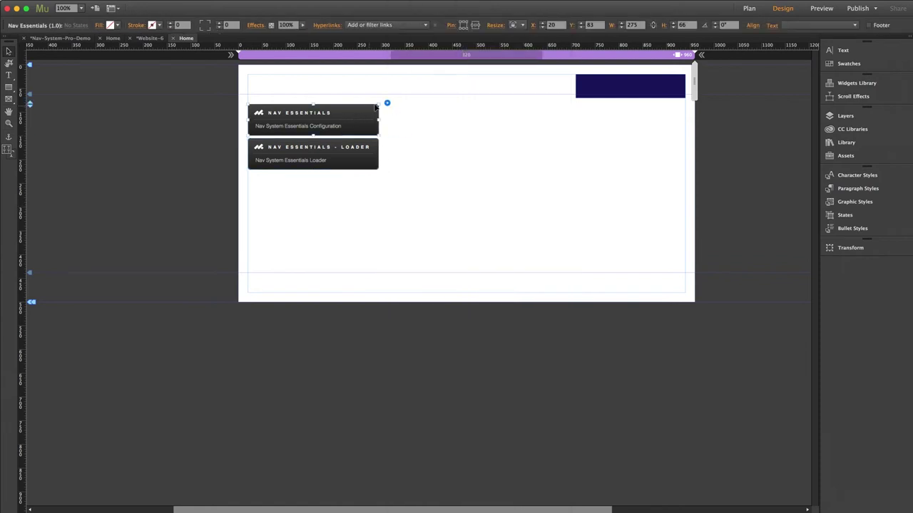
left_click(387, 103)
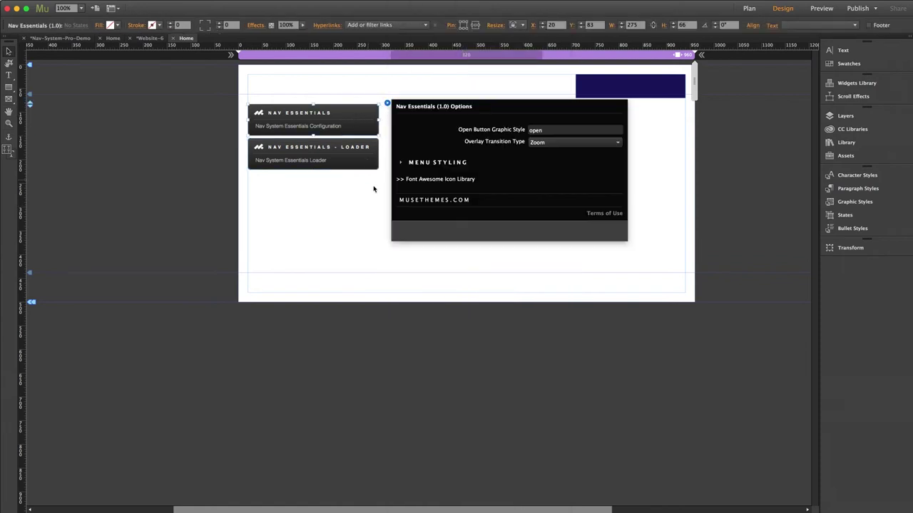
left_click(430, 180)
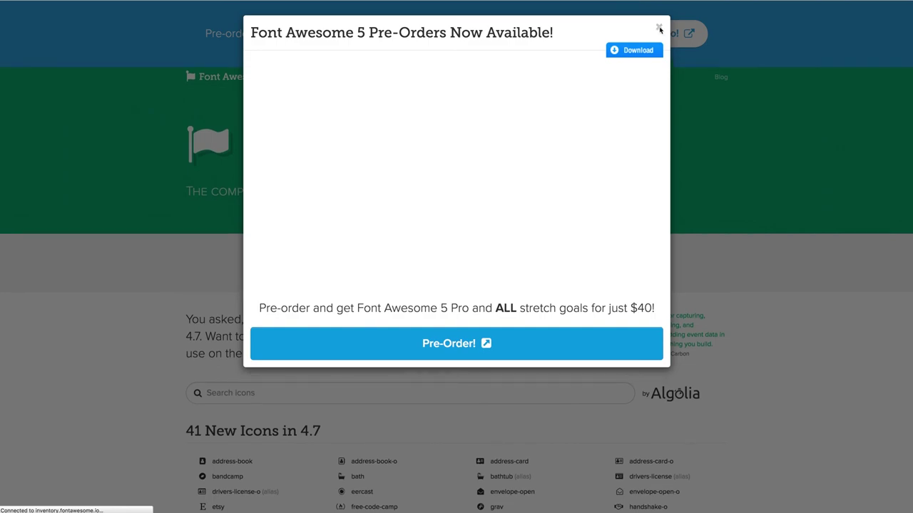
Find the address-book icon under Web Application Icons and select its name in the example
left_click(660, 30)
scroll(137, 275, "down", 6)
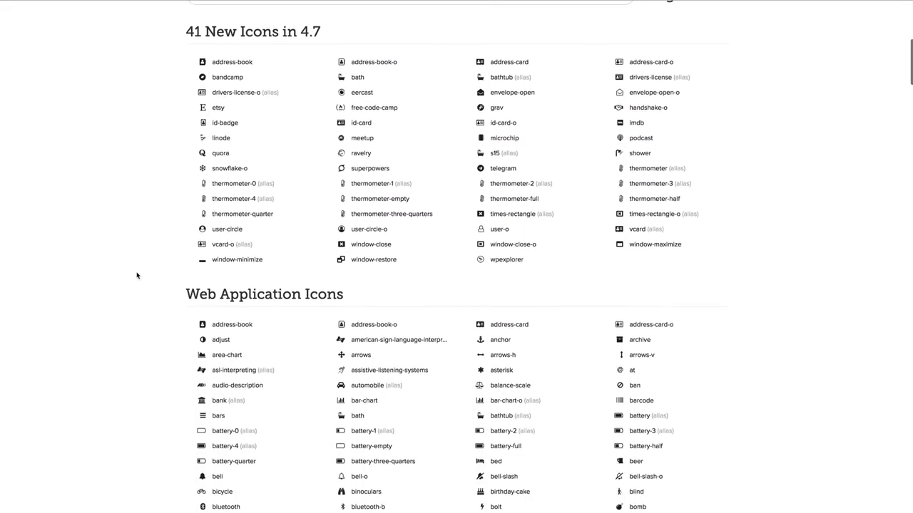
scroll(137, 276, "down", 2)
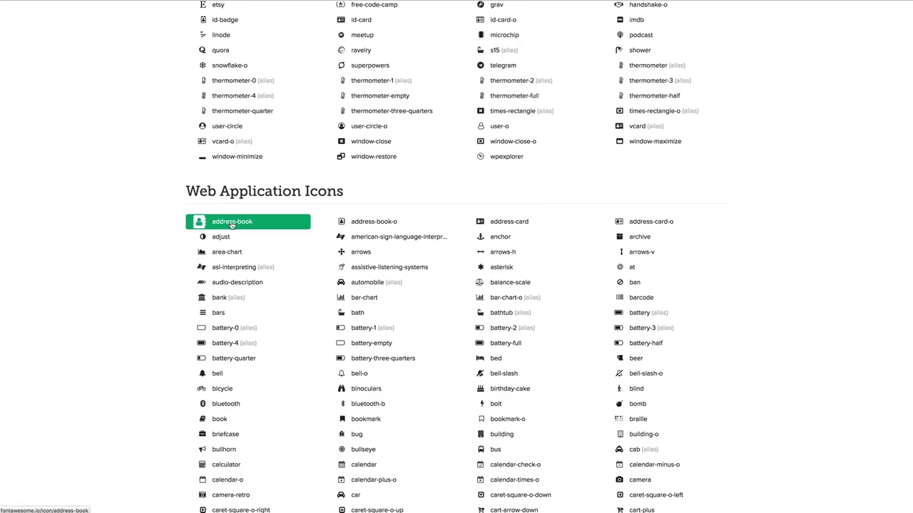
left_click(234, 222)
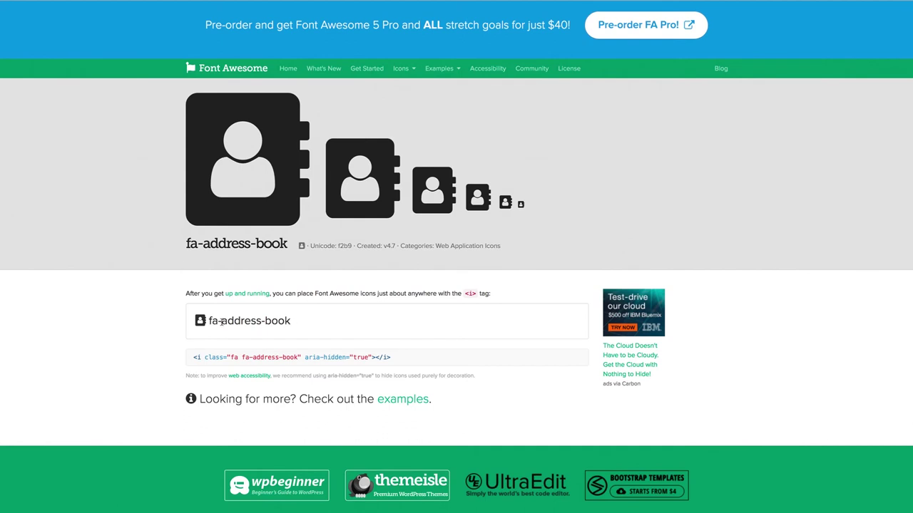
scroll(221, 322, "up", 1)
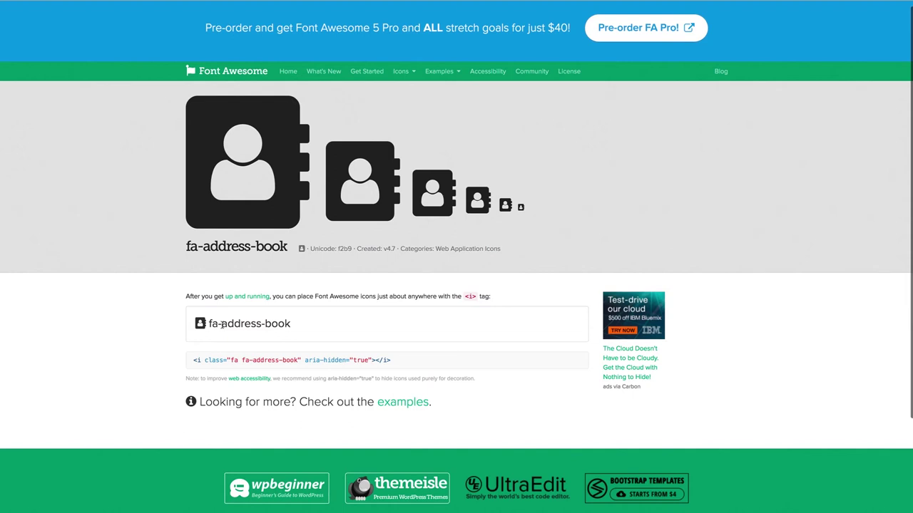
left_click_drag(222, 325, 291, 324)
key("super+c")
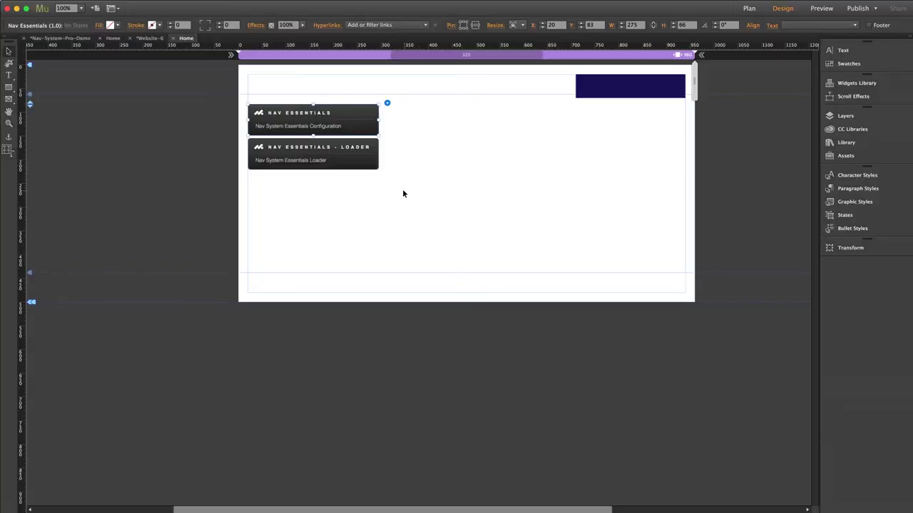
Paste address-book as Menu Item 3's icon, leaving the Home link's target as Same Window
left_click(367, 153)
left_click(387, 137)
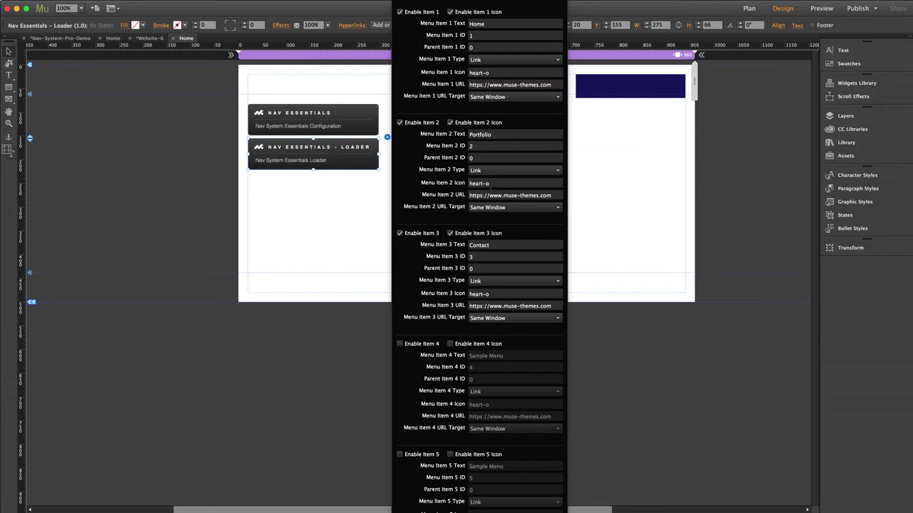
left_click(488, 294)
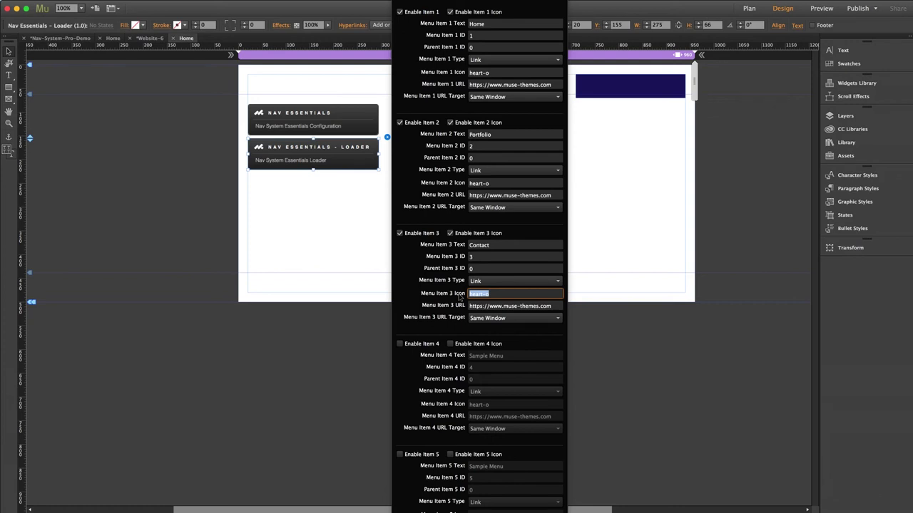
key("super+v")
key("Return")
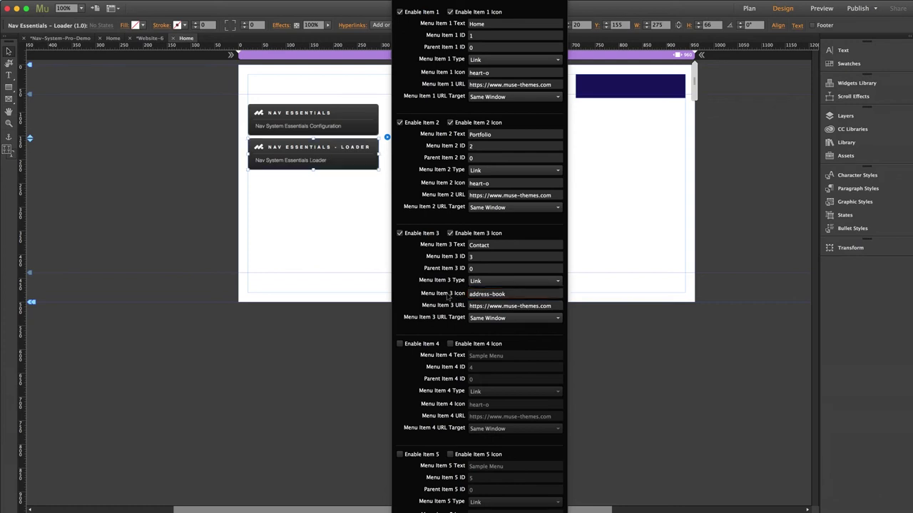
left_click(493, 99)
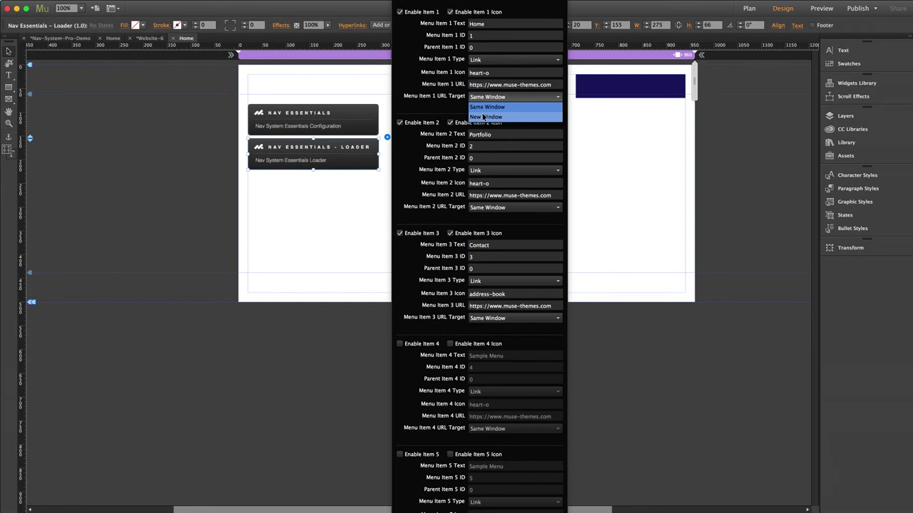
left_click(491, 104)
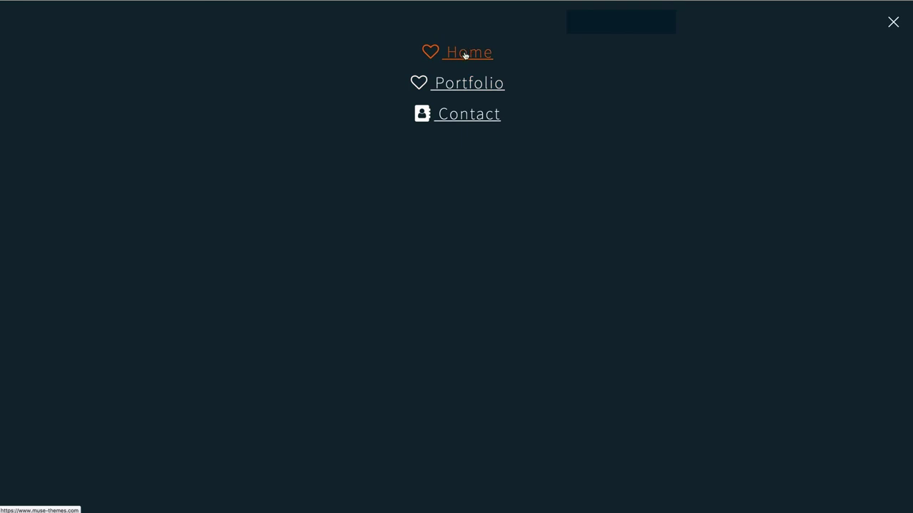
Follow the Home link in the preview's overlay menu
left_click(465, 53)
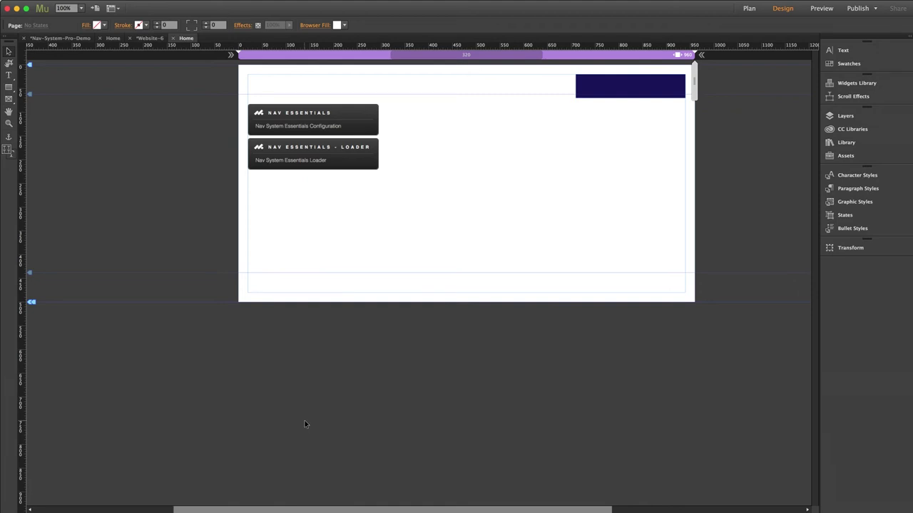
Duplicate the Nav Essentials Loader below the original and open the copy's menu item settings
left_click(312, 158)
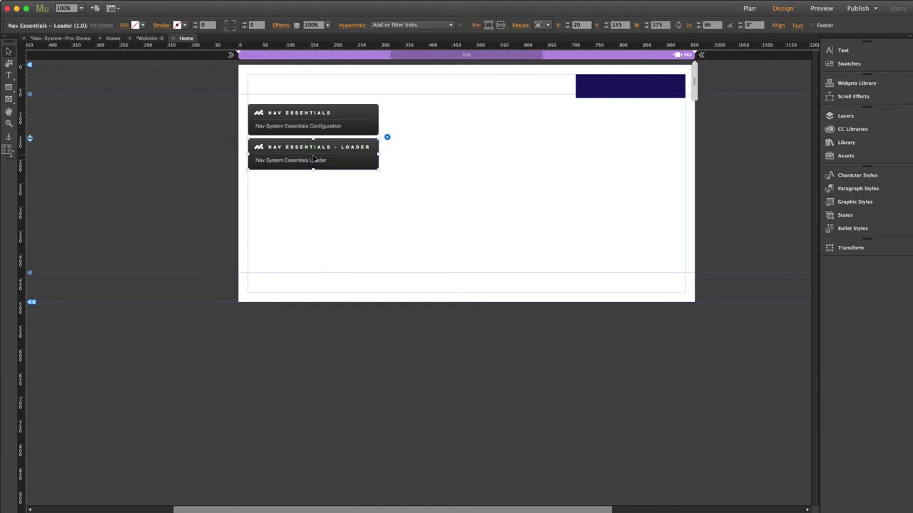
left_click_drag(310, 154, 308, 190)
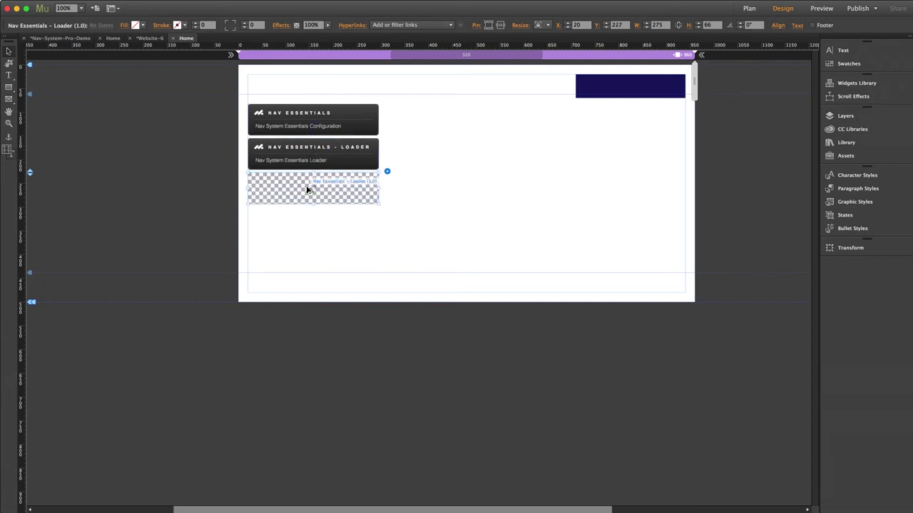
left_click(348, 216)
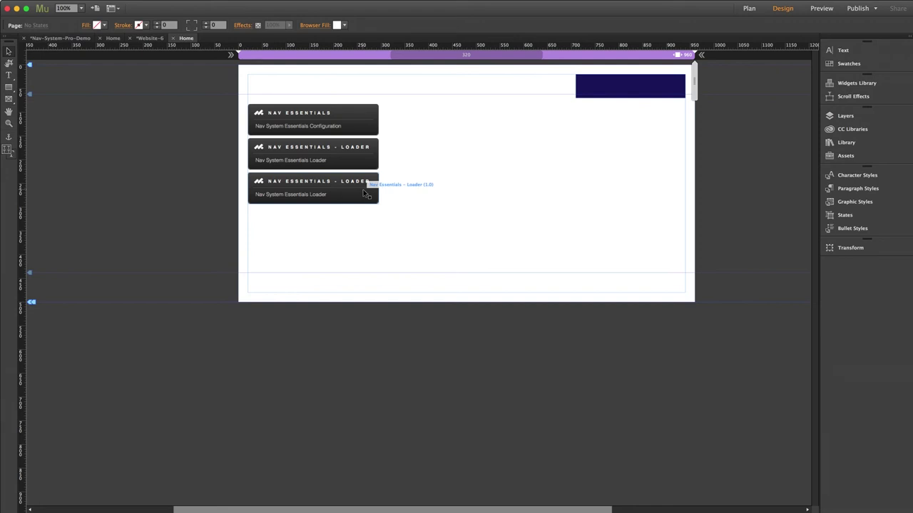
left_click(364, 194)
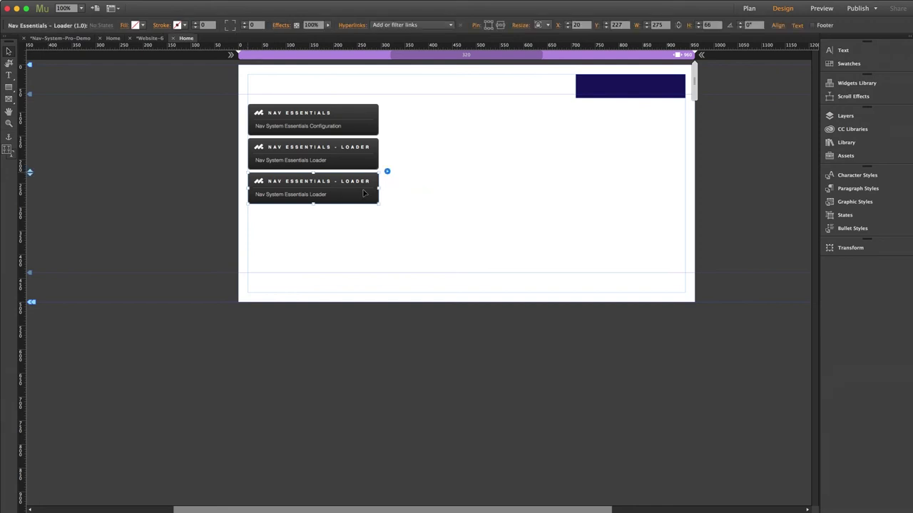
left_click(386, 172)
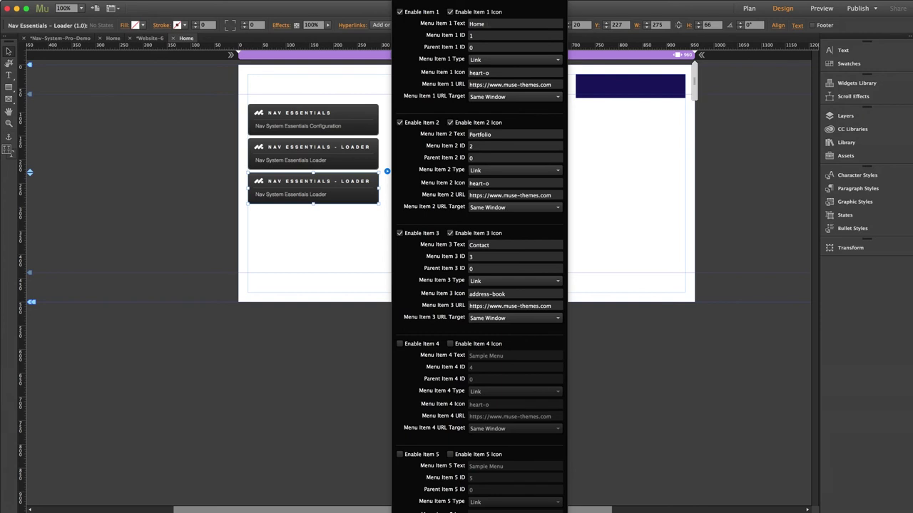
Rename the copied loader's first two items to Web and Graphic, with IDs 6 and 7
double_click(476, 24)
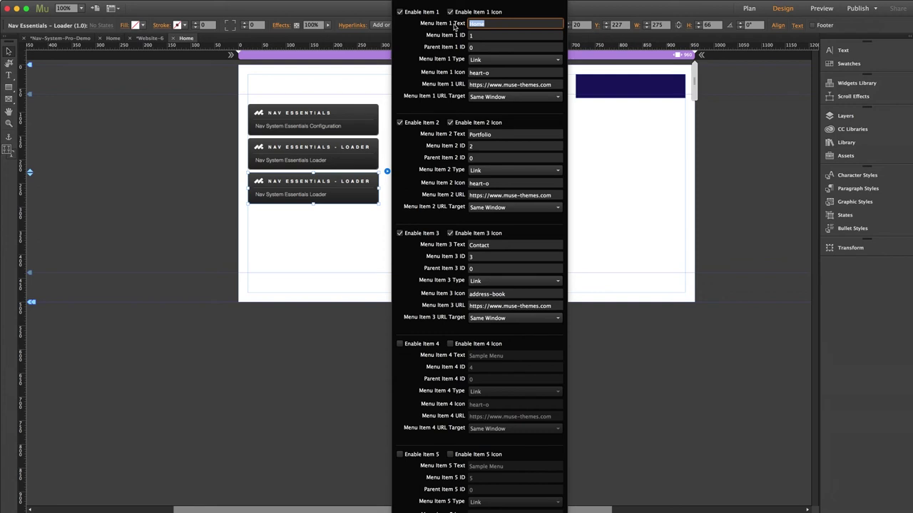
type("Web")
double_click(475, 134)
type("Gr")
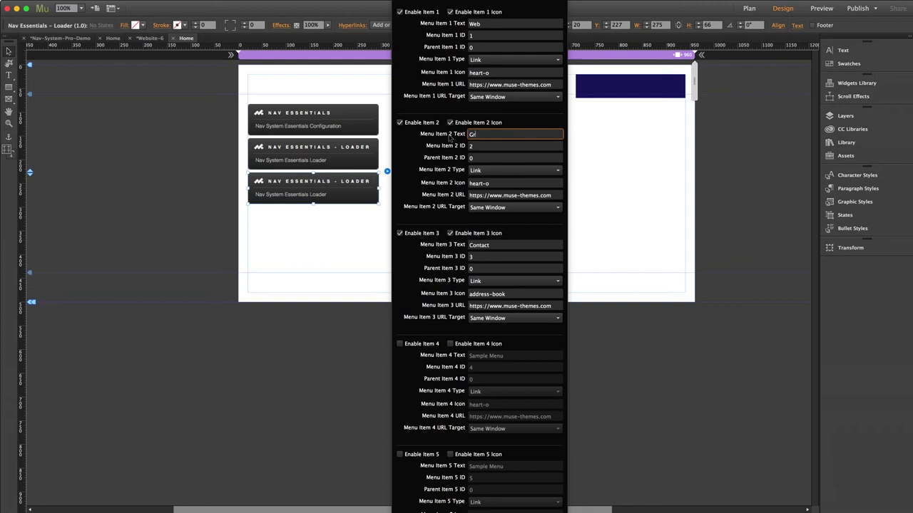
type("aphic")
key("Tab")
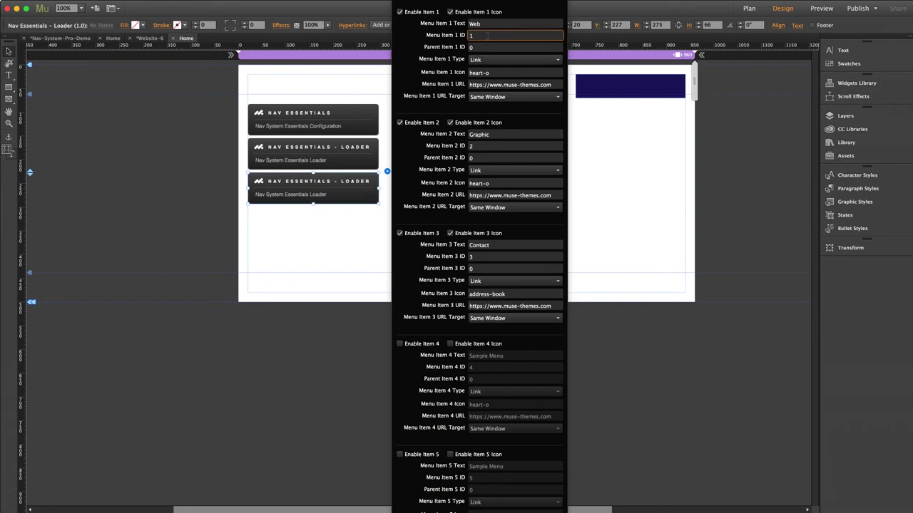
type("6")
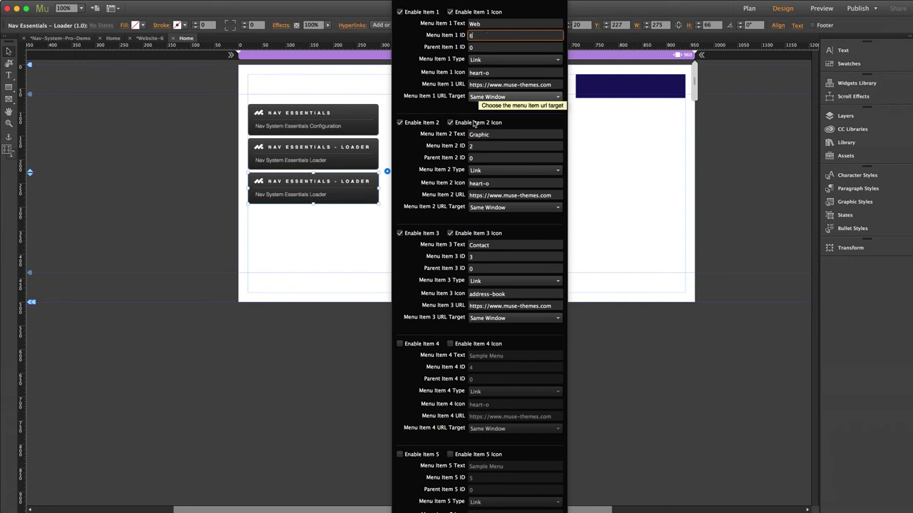
double_click(472, 146)
type("7")
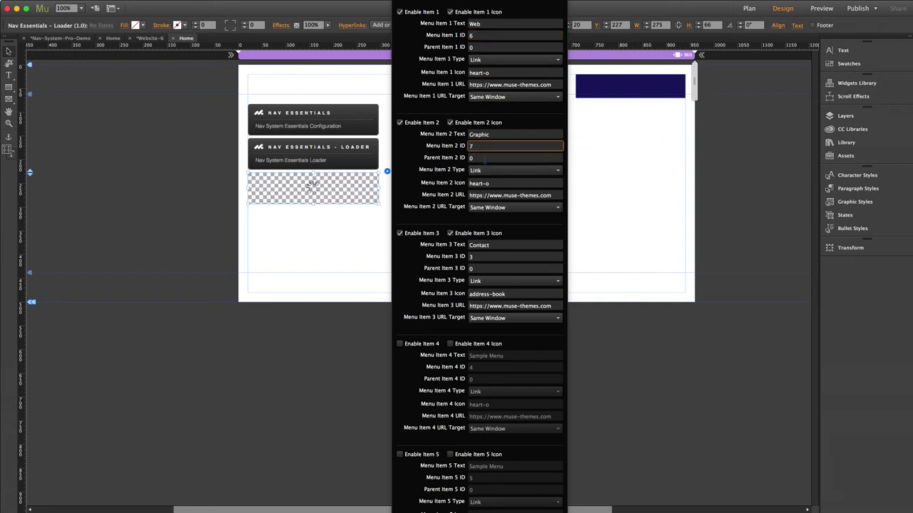
key("Tab")
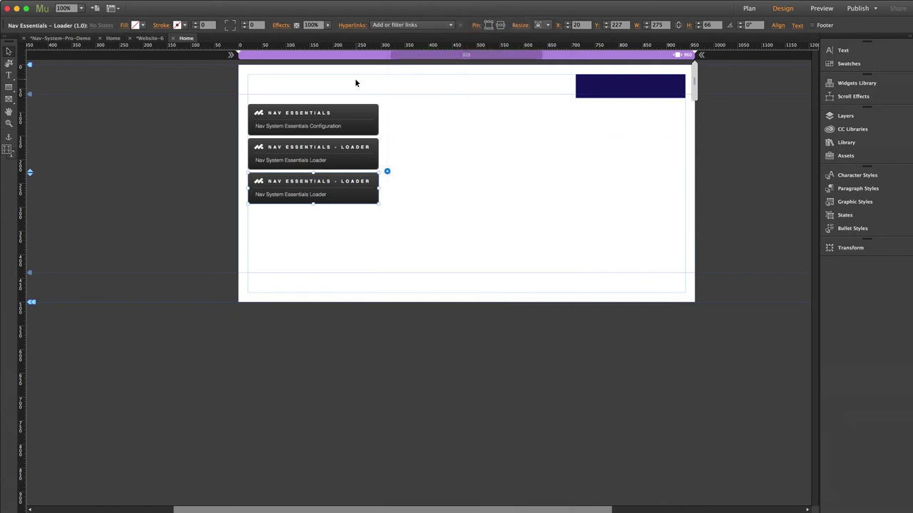
Look up the Portfolio item's ID (2) in the second loader's settings
left_click(370, 151)
left_click(387, 139)
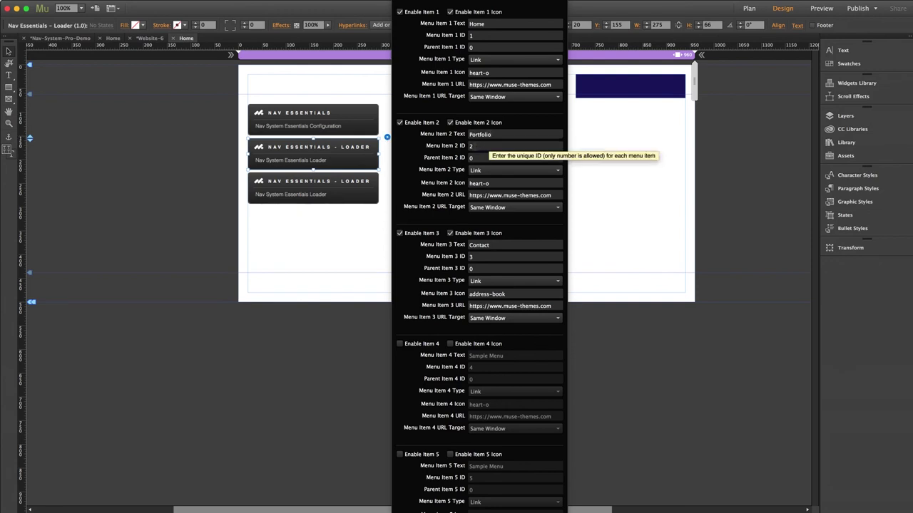
left_click(482, 145)
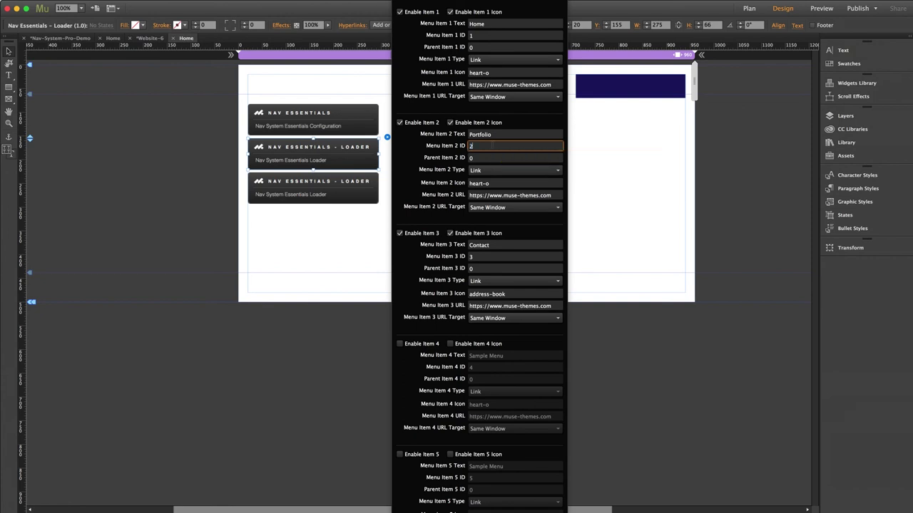
In the third loader, give Web and Graphic parent ID 2 and disable the Contact item
left_click(370, 187)
left_click(387, 172)
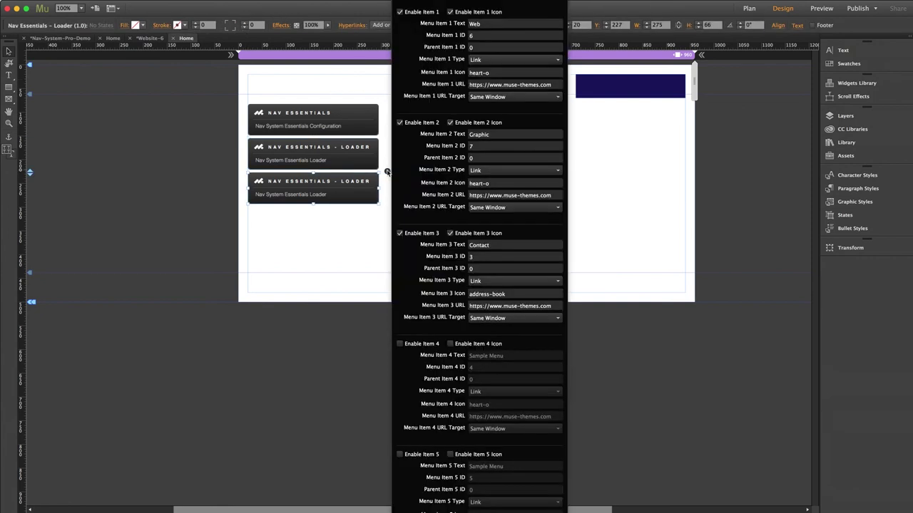
left_click(453, 49)
type("2")
left_click(459, 158)
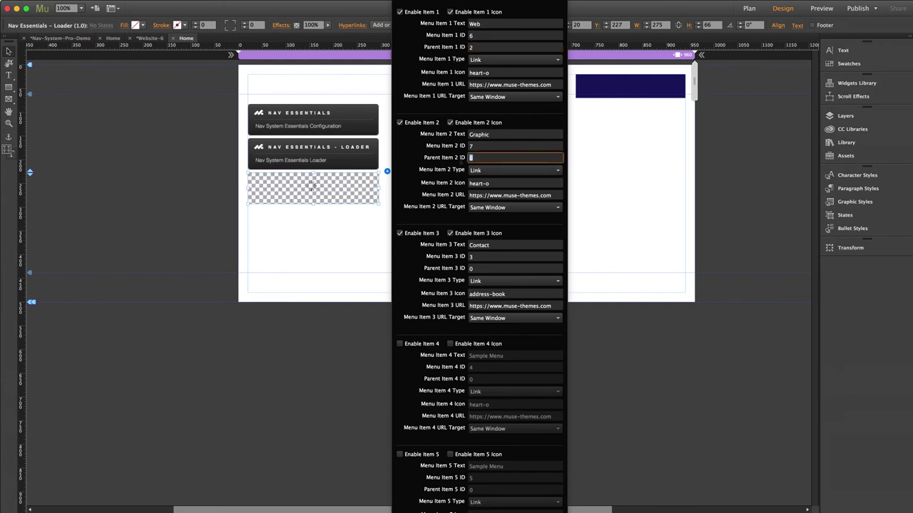
type("2")
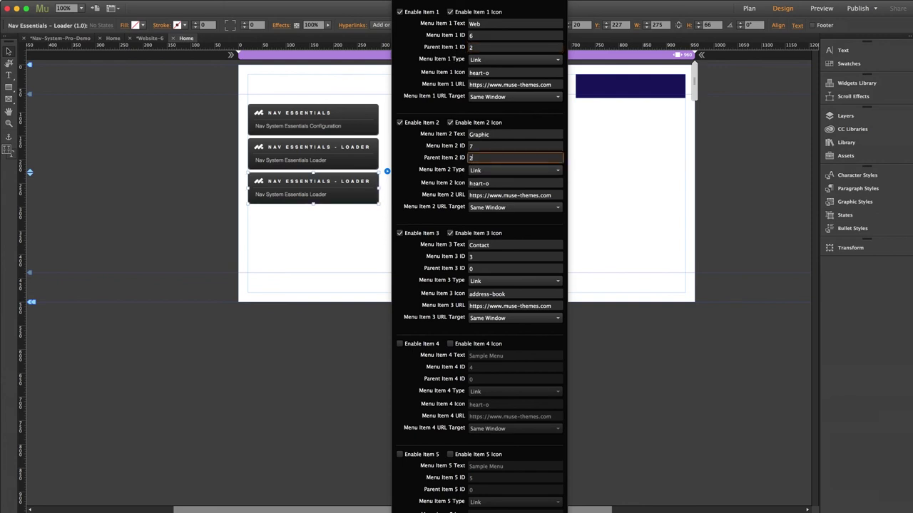
left_click(399, 233)
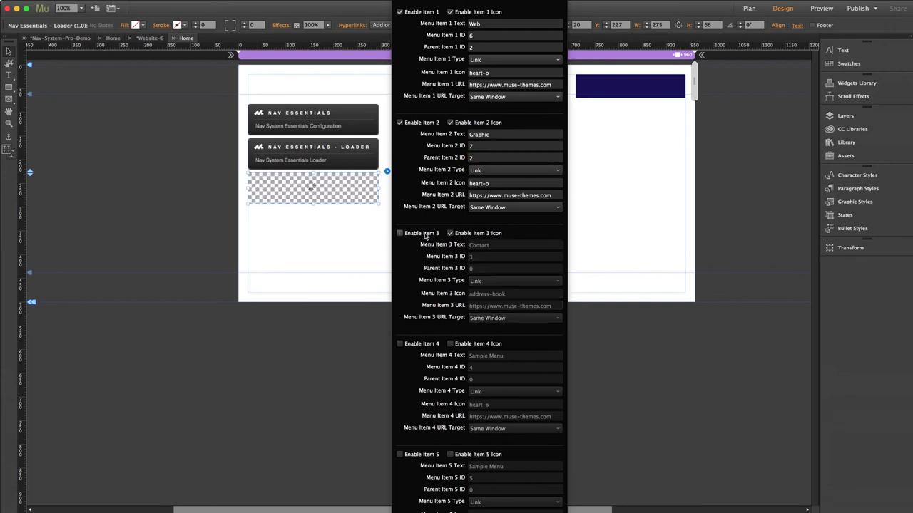
In the preview, open Portfolio's Web/Graphic submenu, go back, then follow Portfolio's link and return
left_click(295, 245)
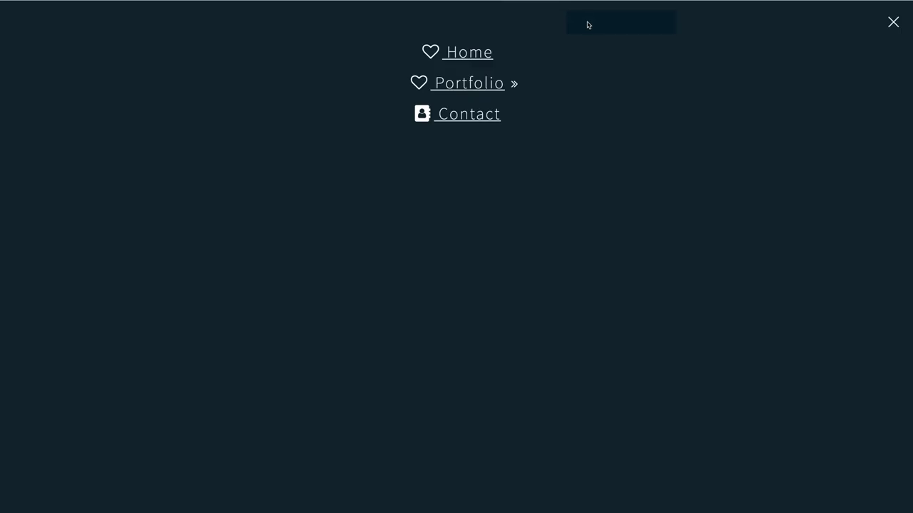
left_click(515, 85)
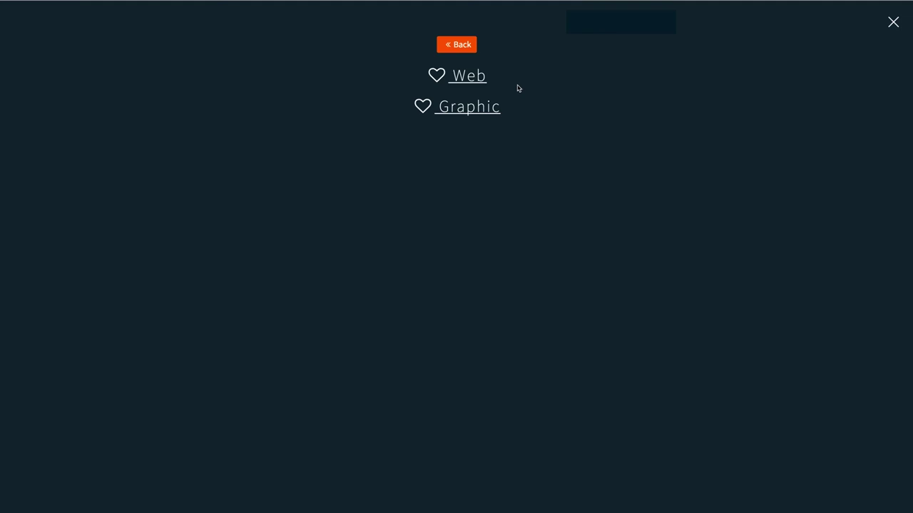
left_click(464, 45)
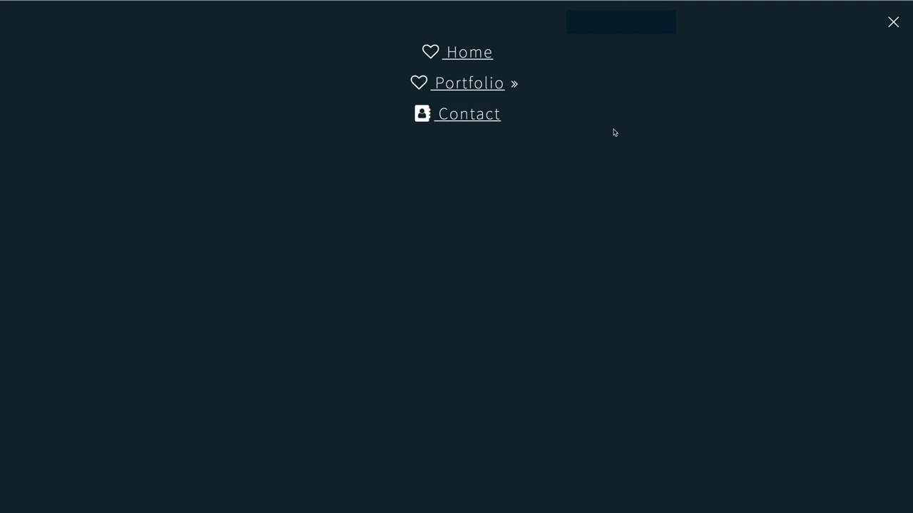
left_click(467, 86)
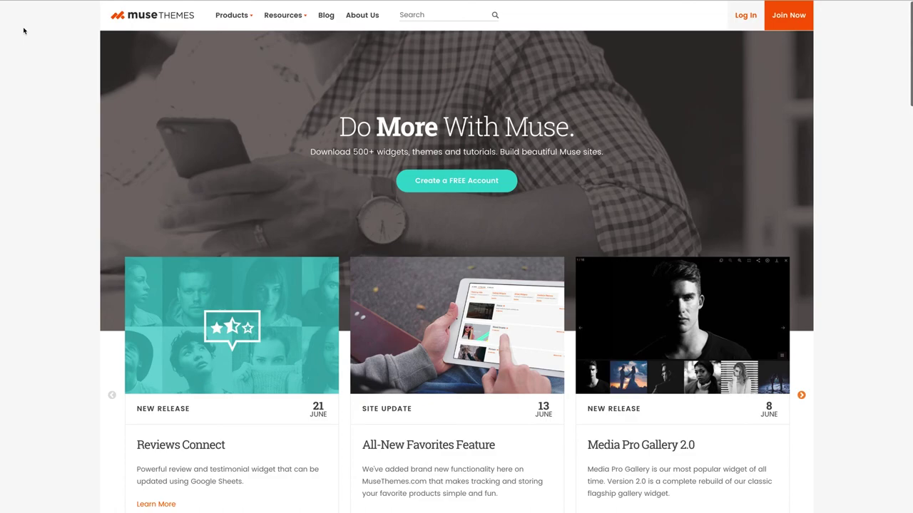
key("alt+Left")
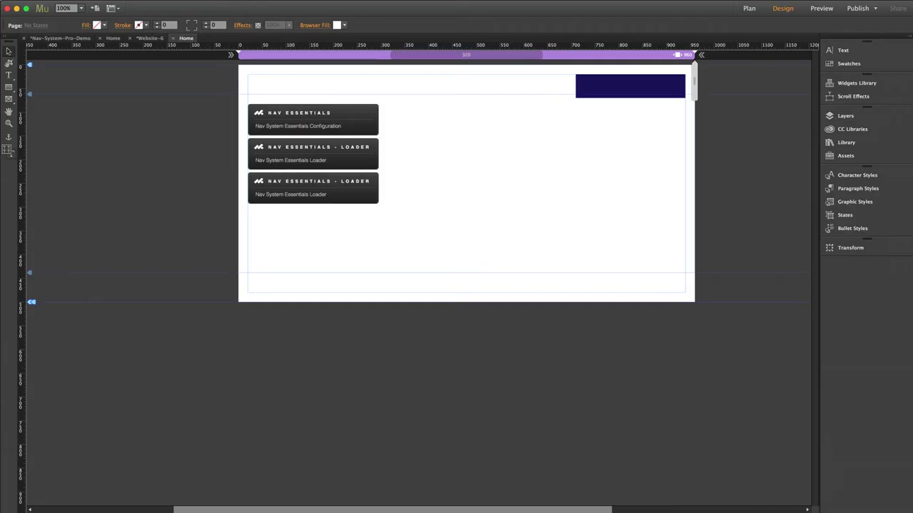
Change the second loader's Portfolio item type from link to Placeholder
left_click(384, 139)
left_click(388, 138)
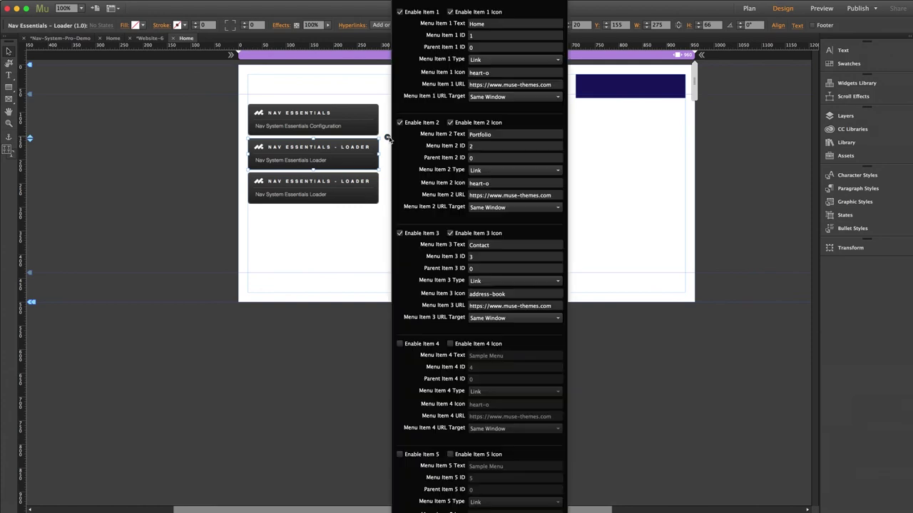
left_click(488, 171)
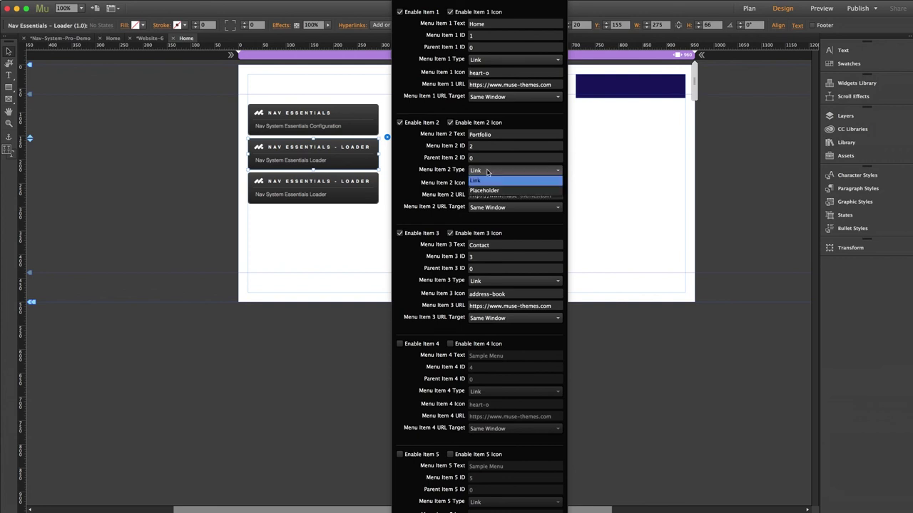
left_click(489, 191)
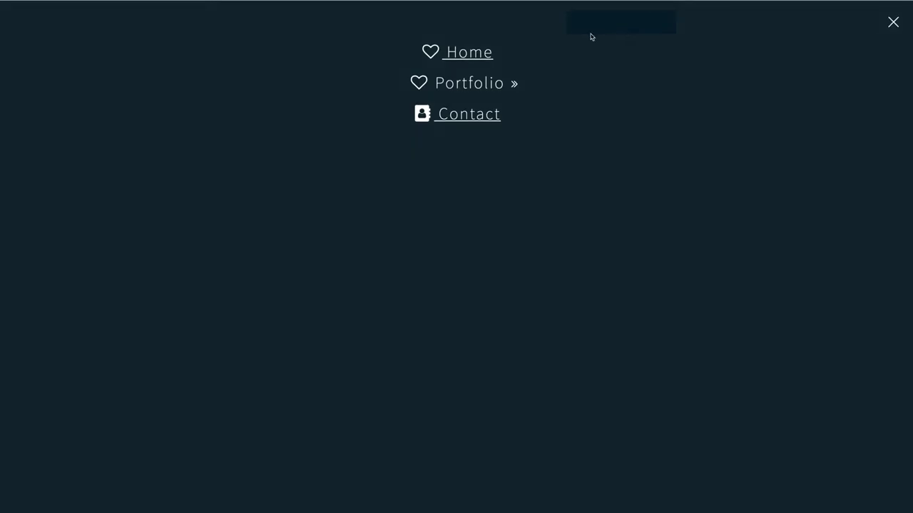
Open the placeholder Portfolio's Web/Graphic submenu in the preview, then return to the main menu
left_click(468, 84)
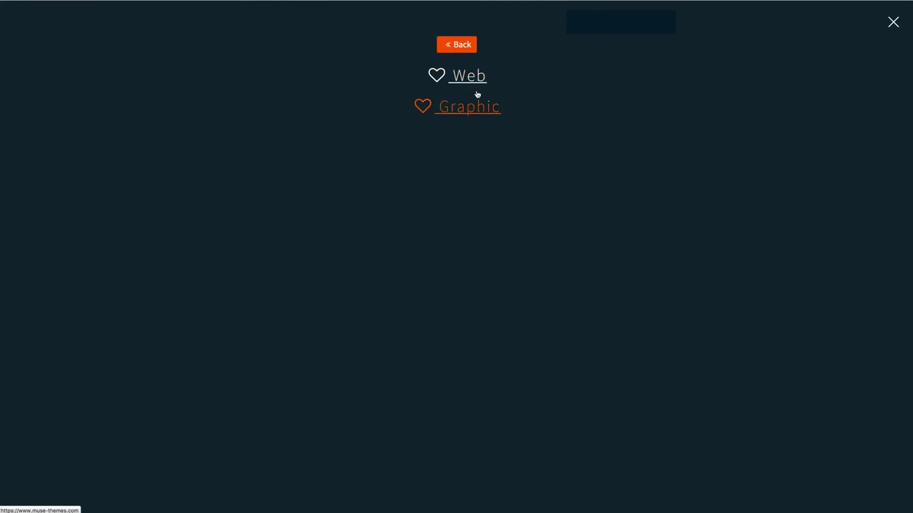
left_click(459, 45)
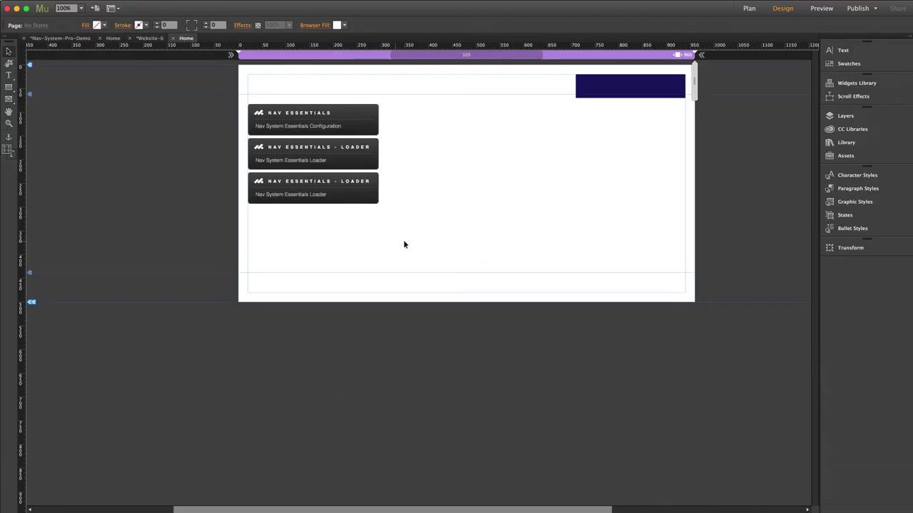
left_click(341, 127)
left_click(387, 102)
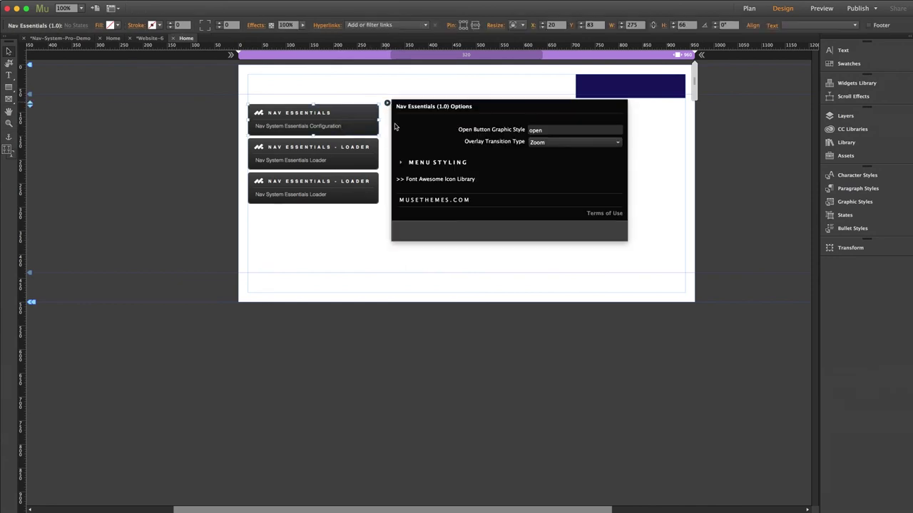
left_click(443, 162)
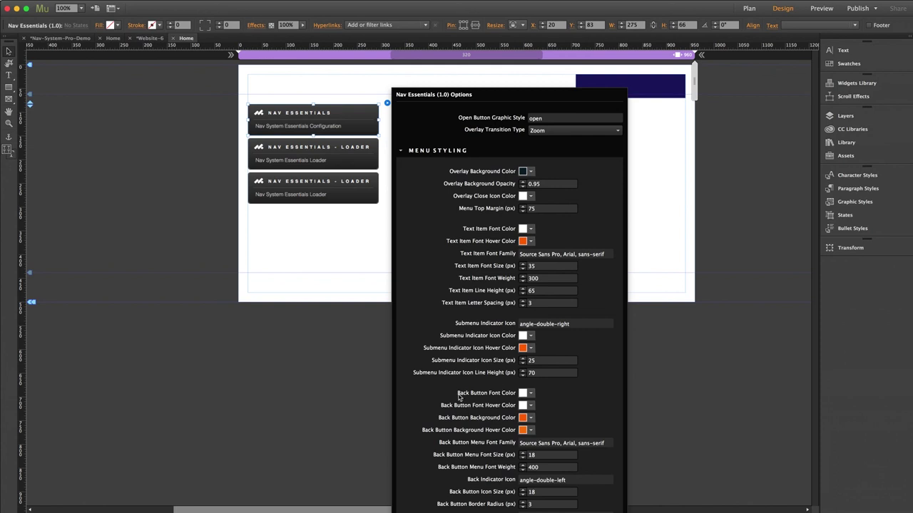
left_click(709, 228)
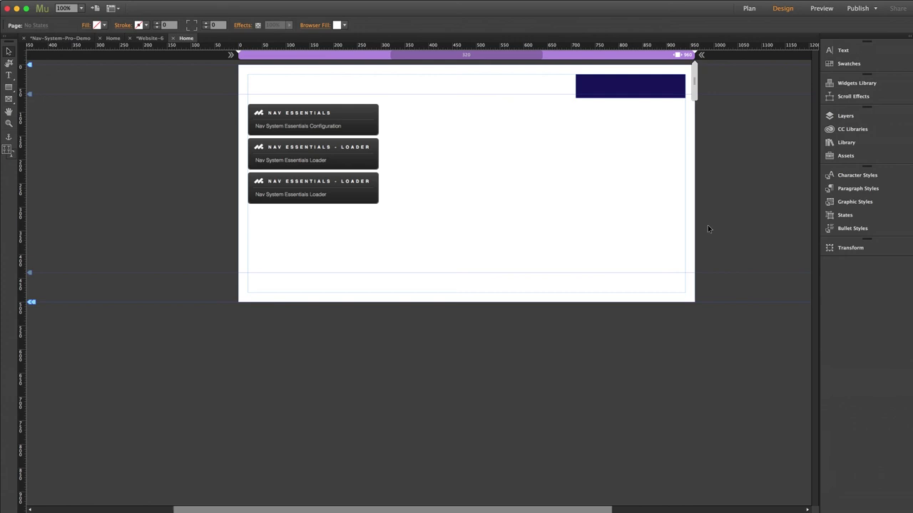